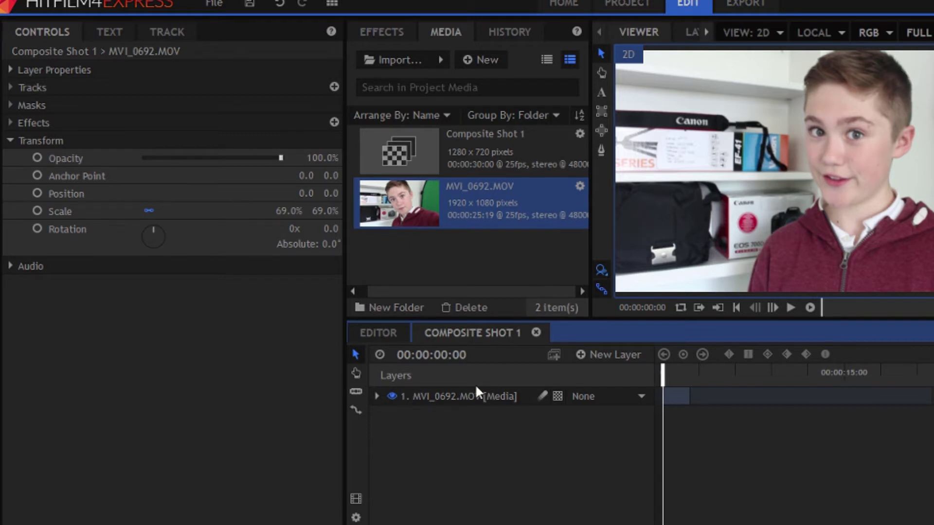
- Add a Single Point, Optical Flow tracker to MVI_0692.MOV and select its point on the boy's face
{"action": "left_click", "coordinate": [488, 396]}
{"action": "right_click", "coordinate": [494, 401]}
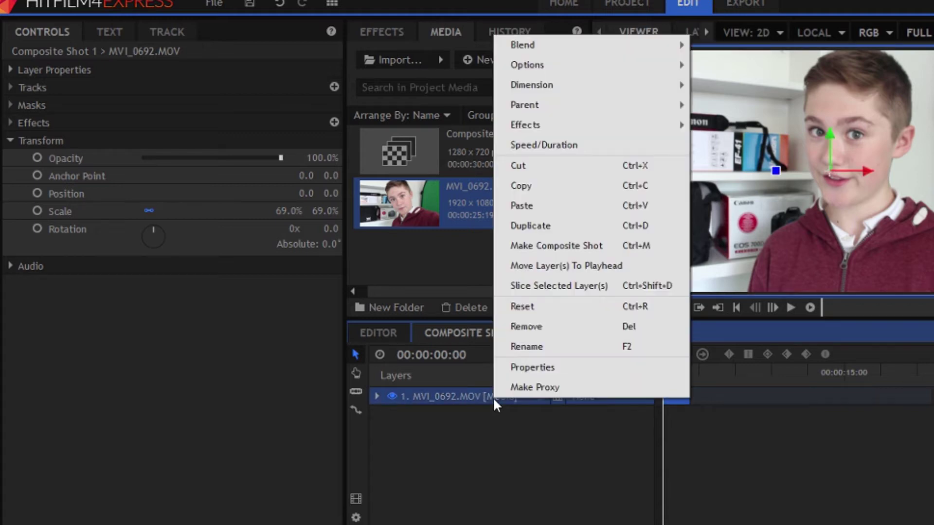
{"action": "left_click", "coordinate": [238, 323]}
{"action": "left_click", "coordinate": [10, 141]}
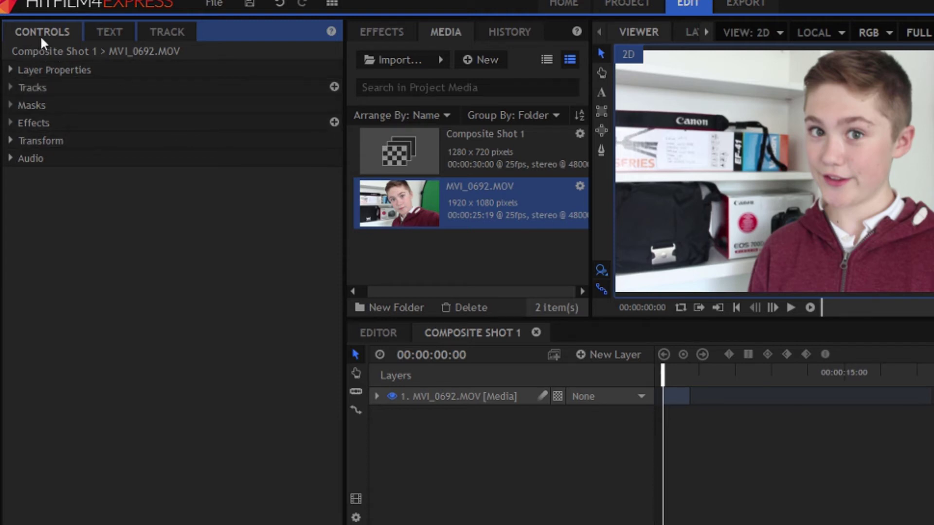
{"action": "left_click", "coordinate": [334, 87]}
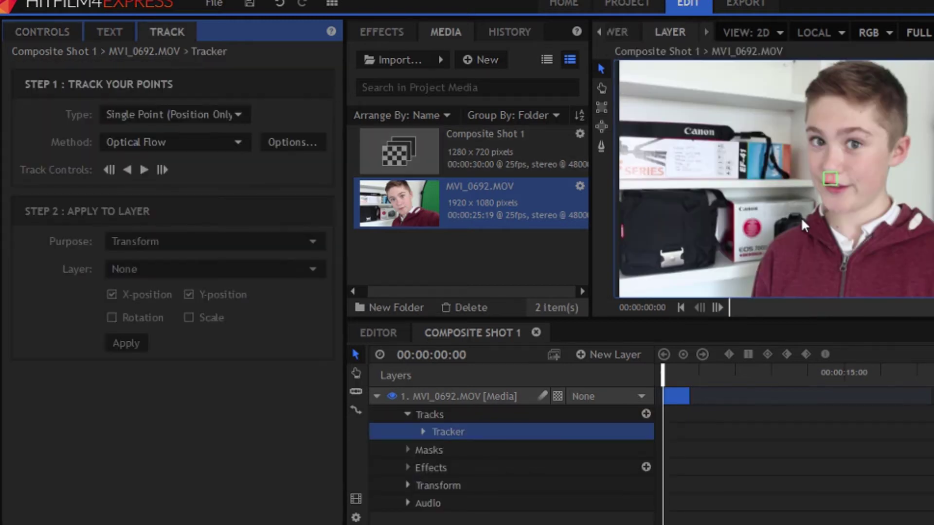
{"action": "left_click", "coordinate": [833, 180]}
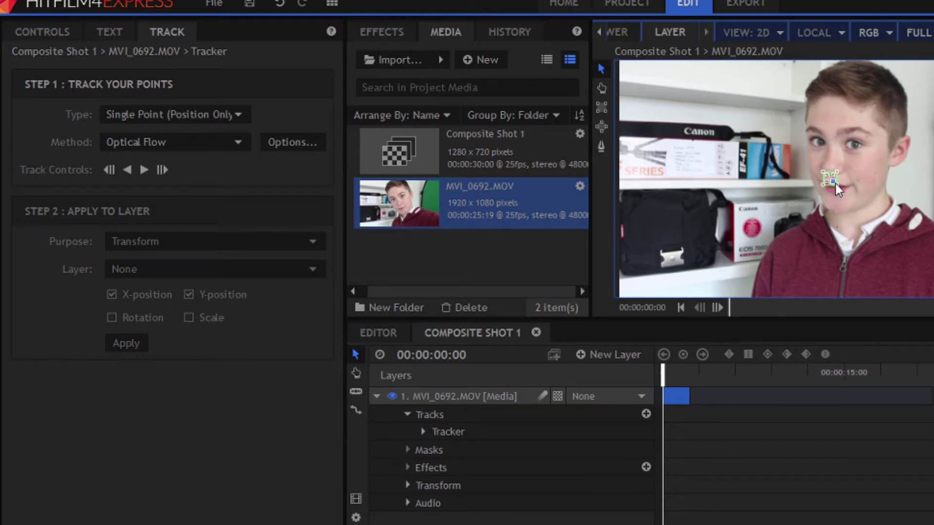
- Drag the tracker point up to the top of the boy's head and narrow its search box around it
{"action": "left_click_drag", "start_coordinate": [835, 183], "coordinate": [862, 204]}
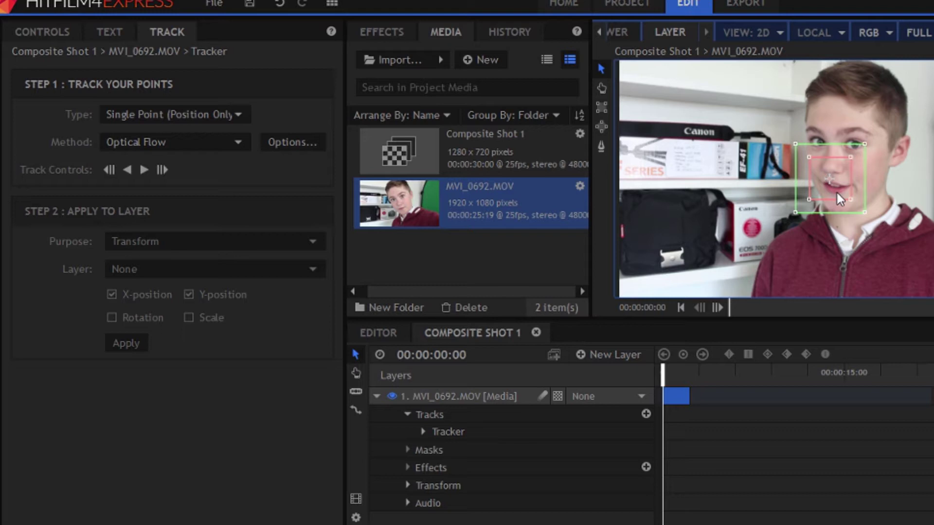
{"action": "left_click_drag", "start_coordinate": [836, 191], "coordinate": [906, 113]}
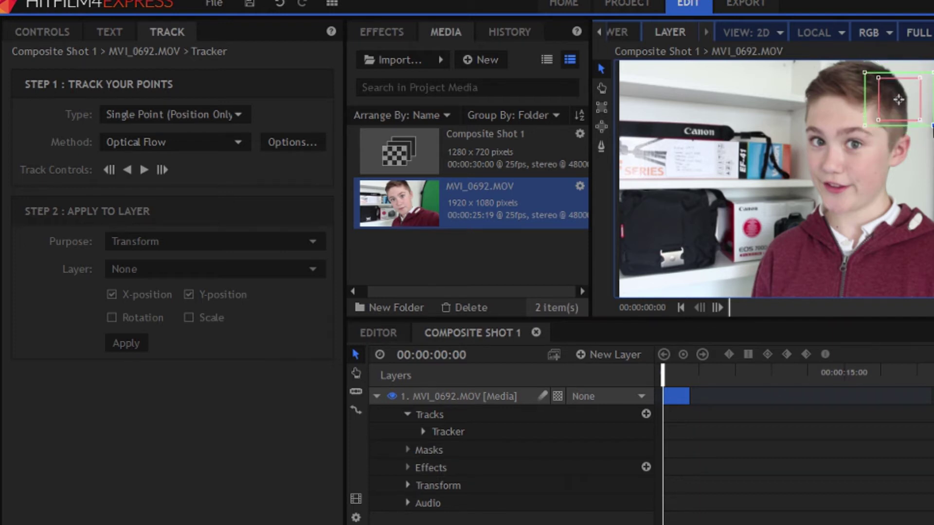
{"action": "left_click_drag", "start_coordinate": [910, 104], "coordinate": [910, 86]}
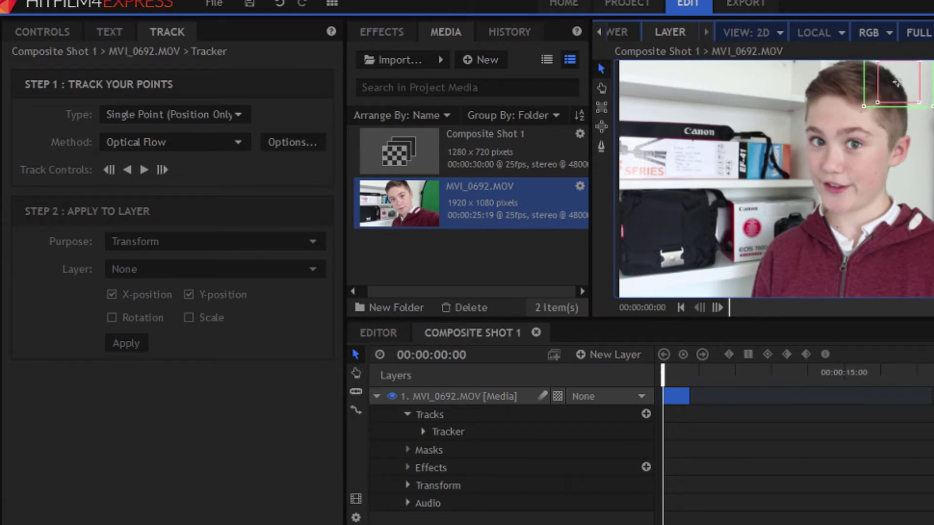
{"action": "scroll", "coordinate": [896, 82], "scroll_direction": "down", "scroll_amount": 1}
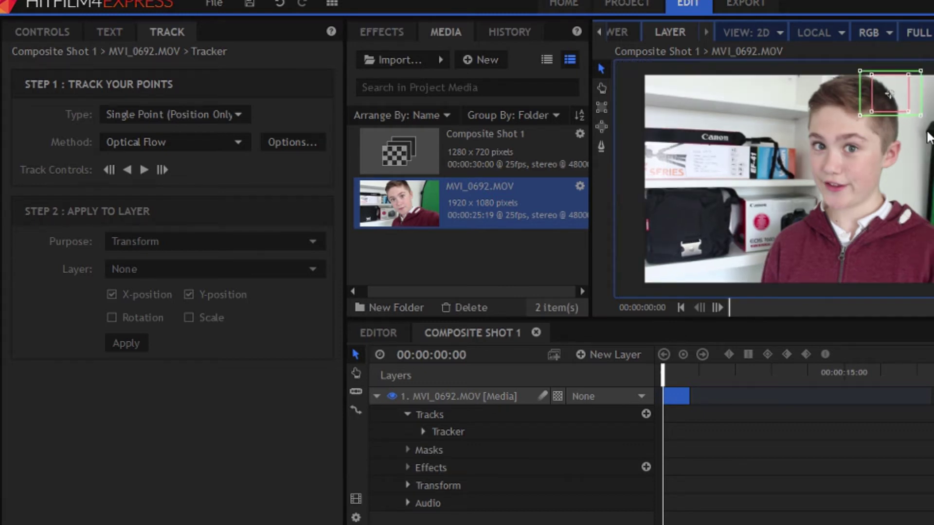
{"action": "left_click_drag", "start_coordinate": [909, 112], "coordinate": [903, 108]}
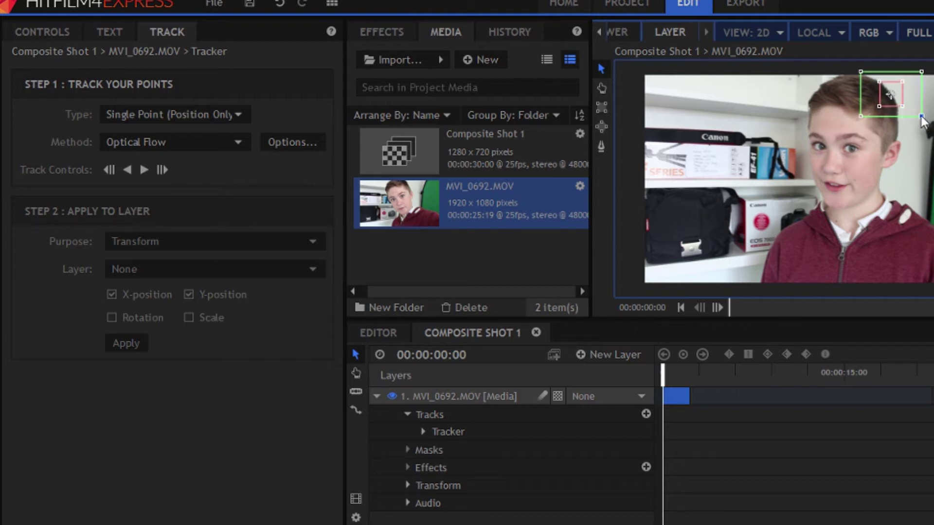
{"action": "mouse_move", "coordinate": [921, 118]}
{"action": "left_mouse_down"}
{"action": "mouse_move", "coordinate": [928, 120]}
{"action": "mouse_move", "coordinate": [914, 115]}
{"action": "left_mouse_up"}
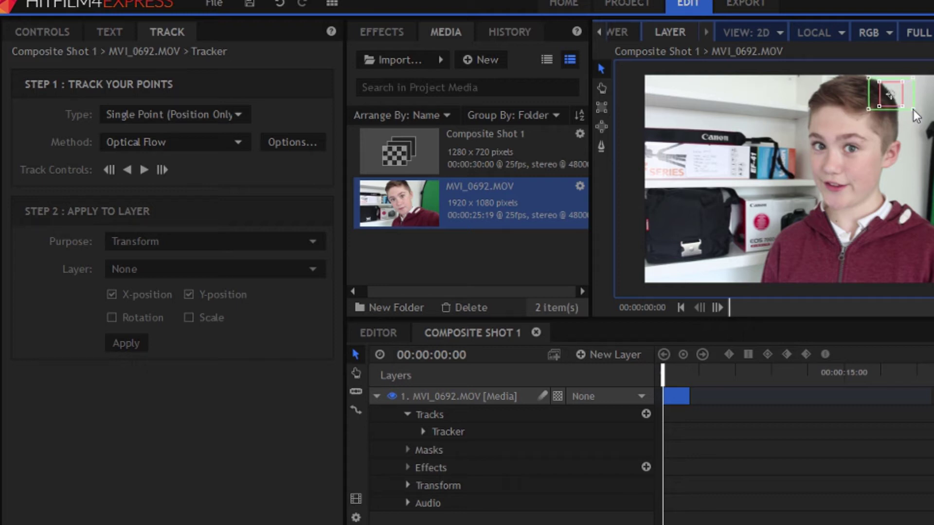
- Track the head point forward from the start to 00:00:02:06, then scrub back to check it
{"action": "left_click", "coordinate": [376, 396]}
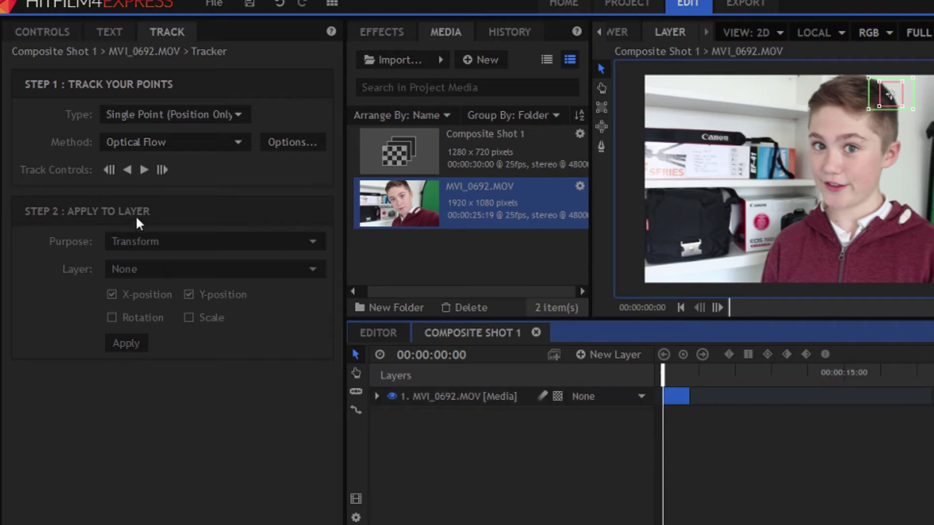
{"action": "left_click", "coordinate": [144, 169]}
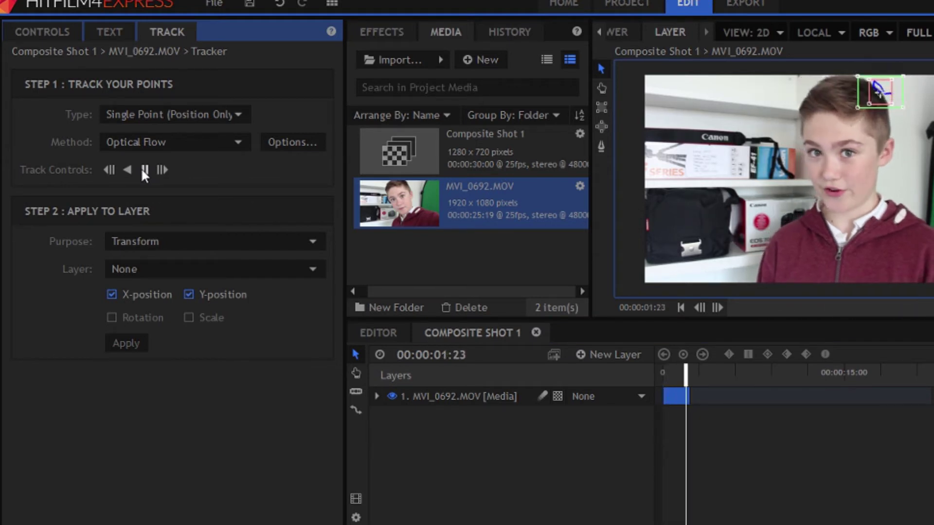
{"action": "left_click", "coordinate": [144, 170]}
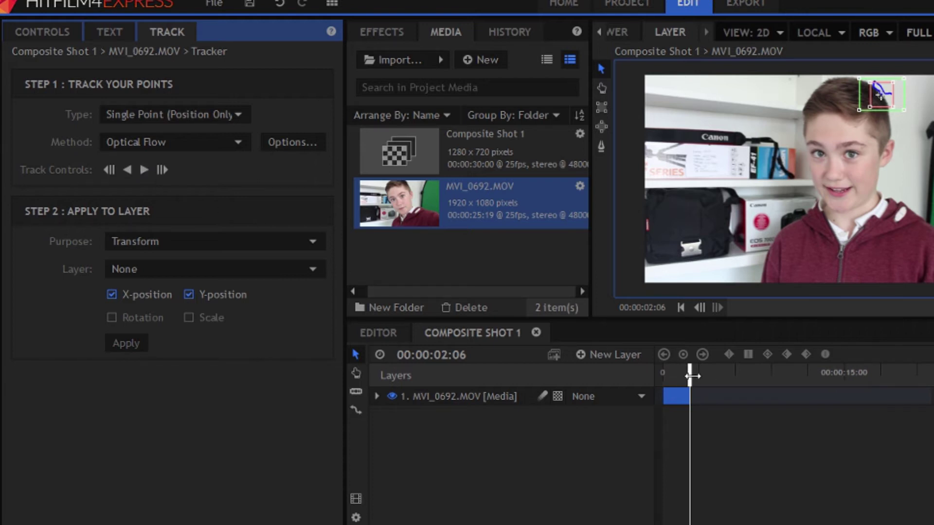
{"action": "left_click_drag", "start_coordinate": [692, 376], "coordinate": [654, 377]}
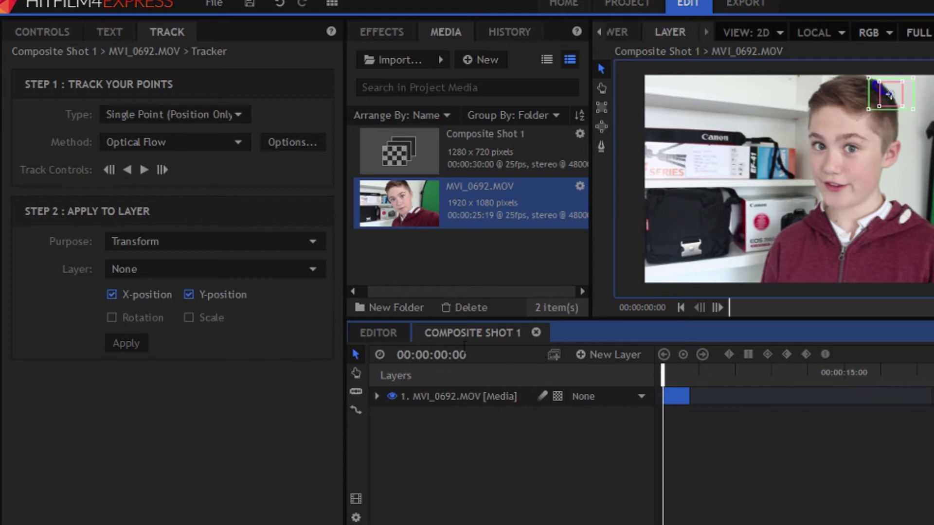
- Back in the composite viewer, add a New Point layer and select its point
{"action": "left_click", "coordinate": [614, 36]}
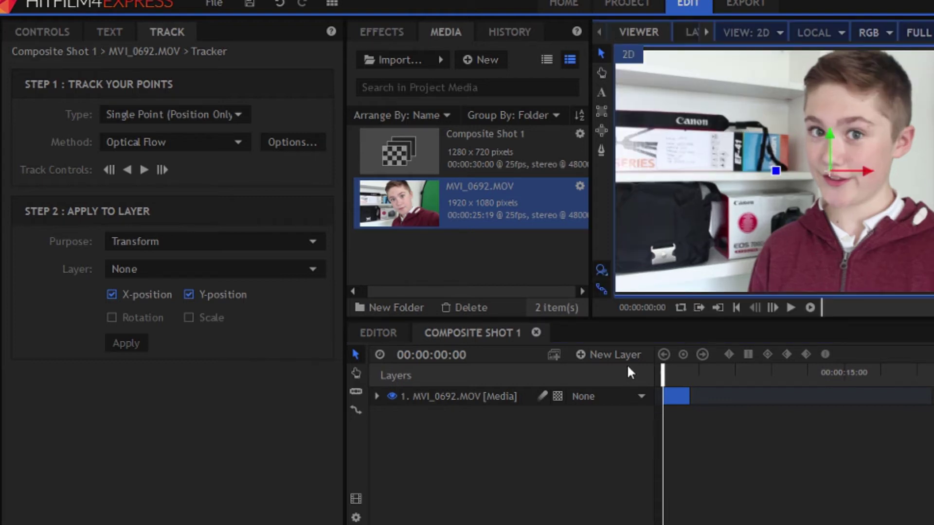
{"action": "left_click", "coordinate": [608, 354]}
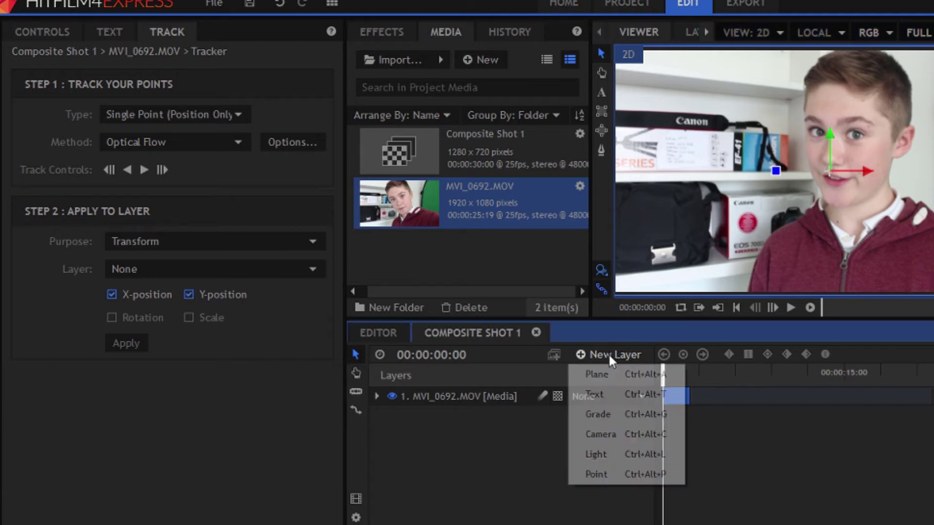
{"action": "left_click", "coordinate": [625, 474]}
{"action": "left_click", "coordinate": [837, 188]}
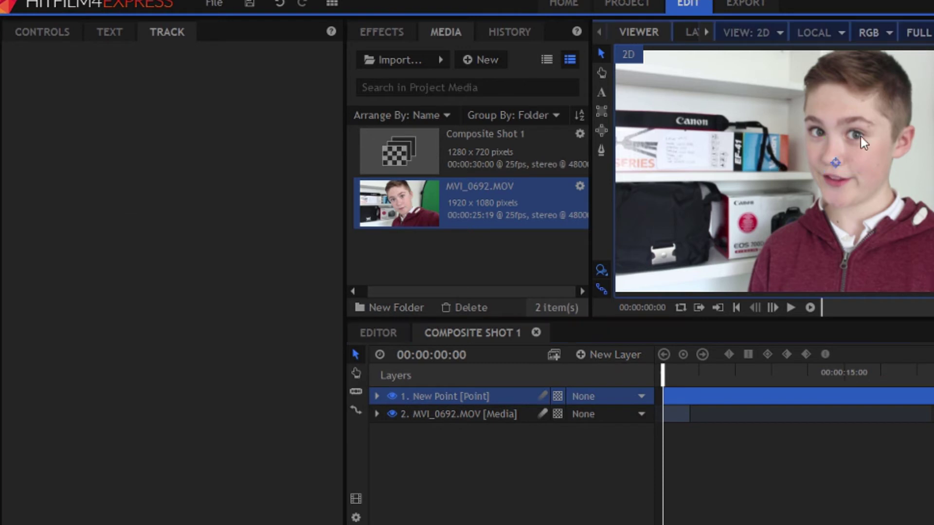
{"action": "left_click", "coordinate": [903, 62]}
- Select the MVI_0692.MOV layer's Tracker and bring up its Track settings
{"action": "left_click", "coordinate": [449, 416]}
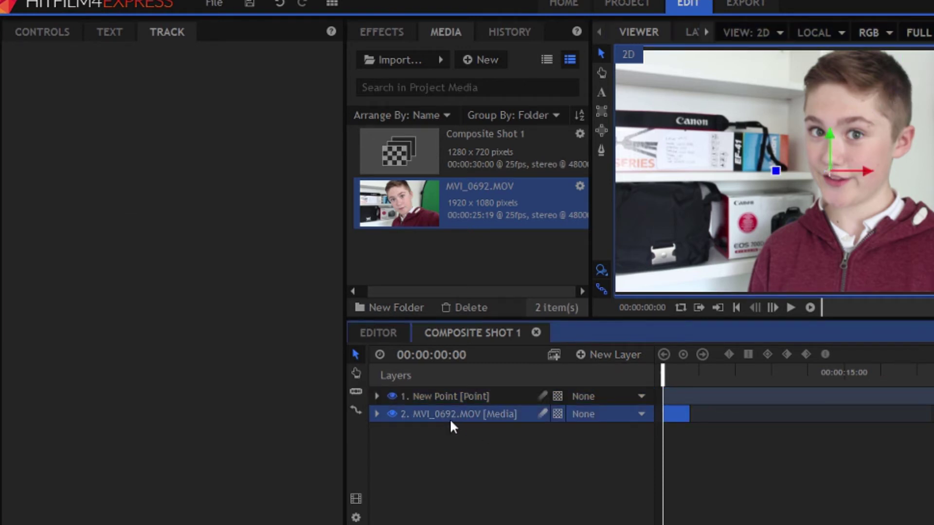
{"action": "left_click", "coordinate": [28, 29]}
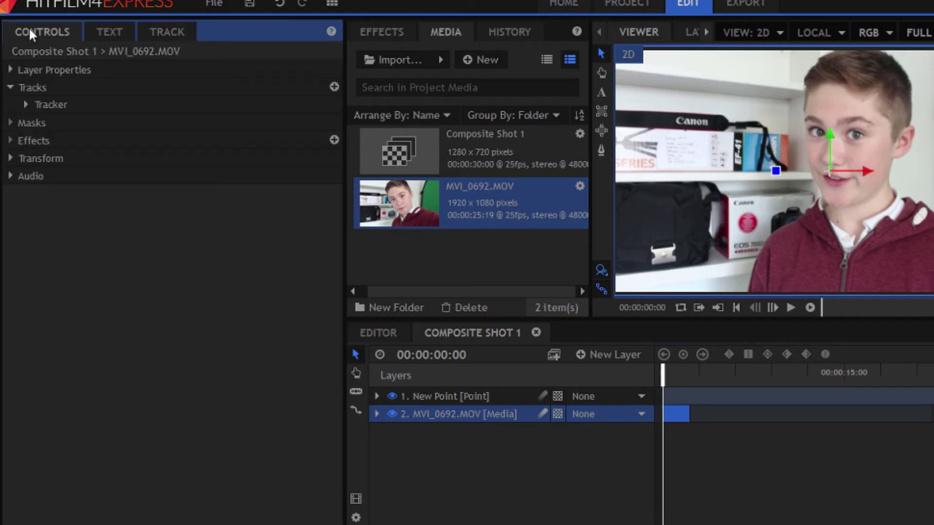
{"action": "left_click", "coordinate": [80, 105]}
{"action": "left_click", "coordinate": [156, 31]}
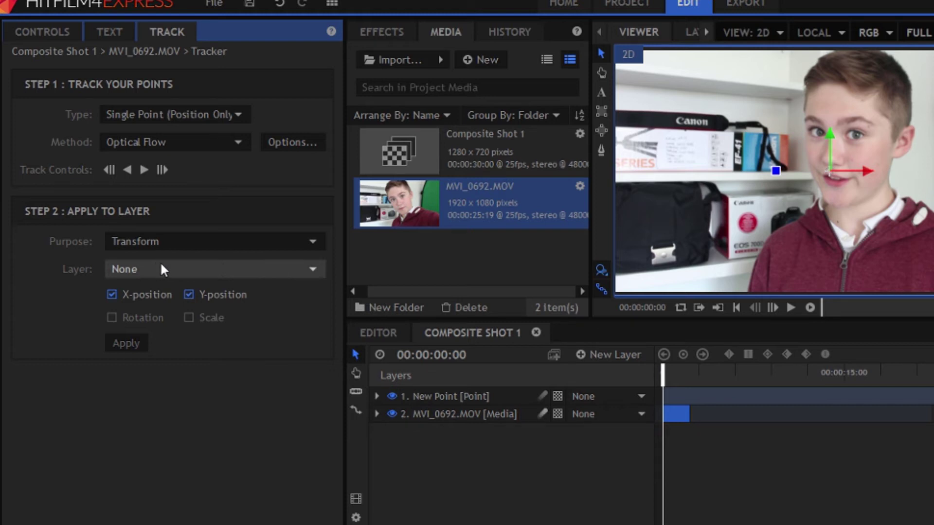
- Apply the tracker's data to the New Point layer, then select that layer
{"action": "left_click", "coordinate": [308, 269]}
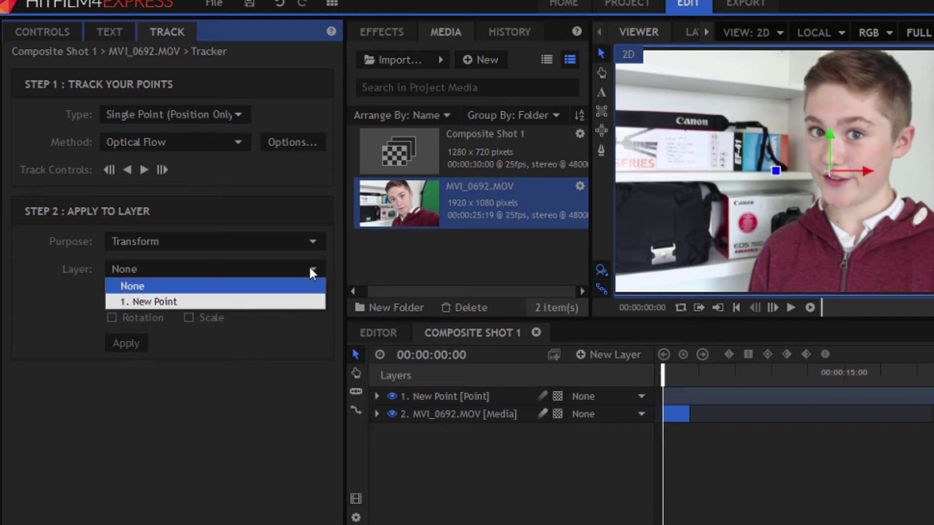
{"action": "left_click", "coordinate": [289, 301]}
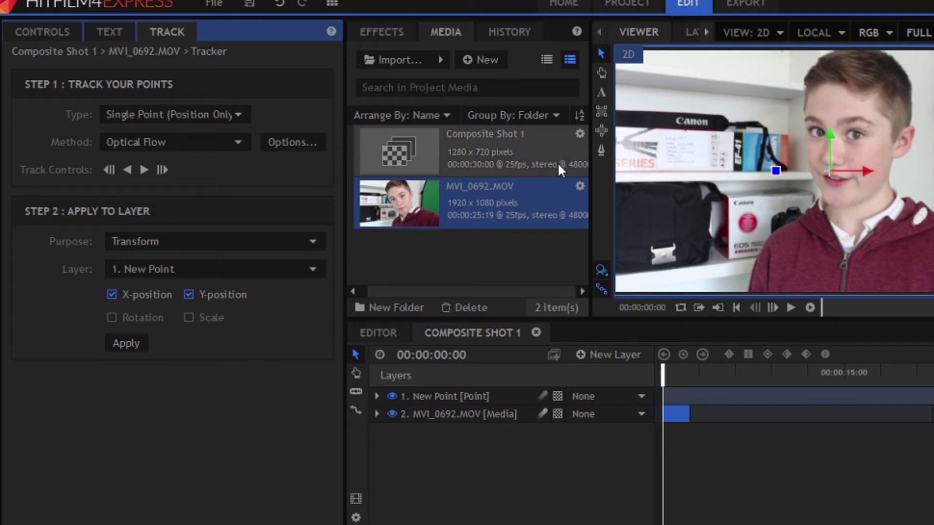
{"action": "left_click", "coordinate": [29, 33]}
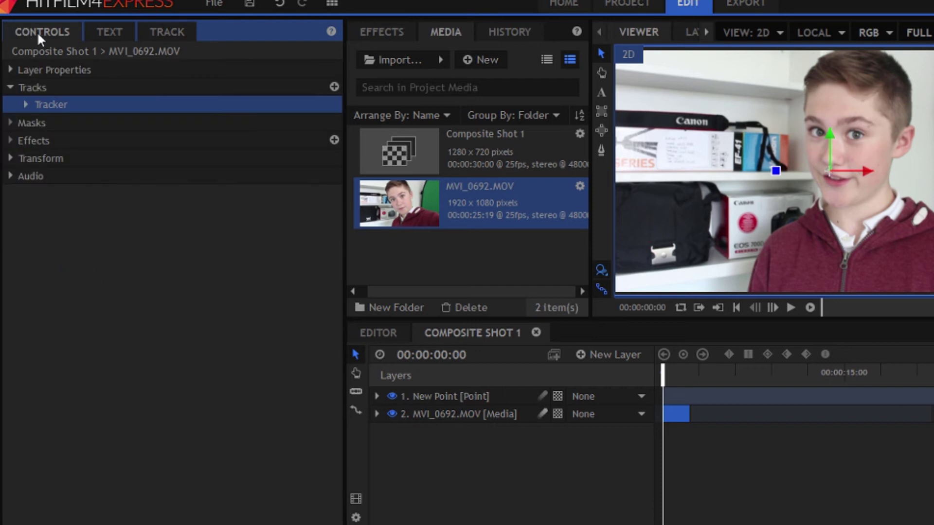
{"action": "left_click", "coordinate": [500, 395]}
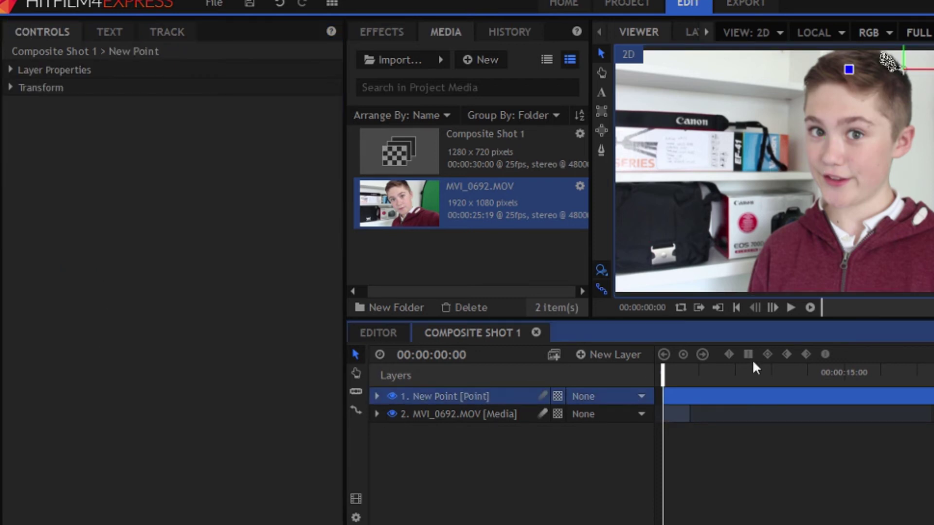
- Step forward twelve frames to confirm the point follows the head
{"action": "left_click", "coordinate": [772, 308]}
{"action": "left_click", "coordinate": [772, 308]}
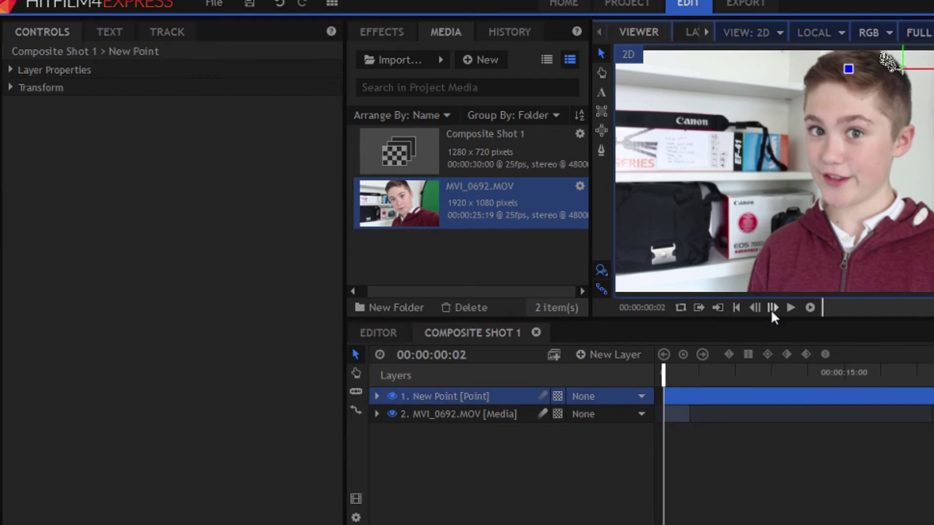
{"action": "left_click", "coordinate": [773, 309]}
{"action": "left_click", "coordinate": [772, 308]}
{"action": "left_click", "coordinate": [772, 308]}
{"action": "left_click", "coordinate": [772, 308]}
{"action": "left_click", "coordinate": [772, 308]}
{"action": "left_click", "coordinate": [772, 308]}
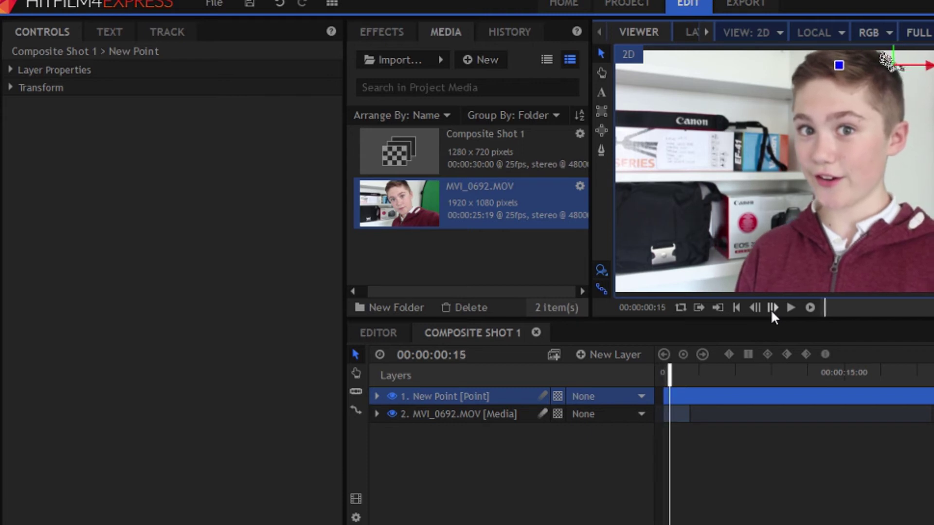
{"action": "left_click", "coordinate": [772, 308]}
{"action": "left_click", "coordinate": [772, 308]}
{"action": "left_click", "coordinate": [772, 308]}
{"action": "left_click", "coordinate": [772, 308]}
{"action": "left_click", "coordinate": [772, 308]}
{"action": "left_click", "coordinate": [772, 308]}
{"action": "left_click", "coordinate": [772, 308]}
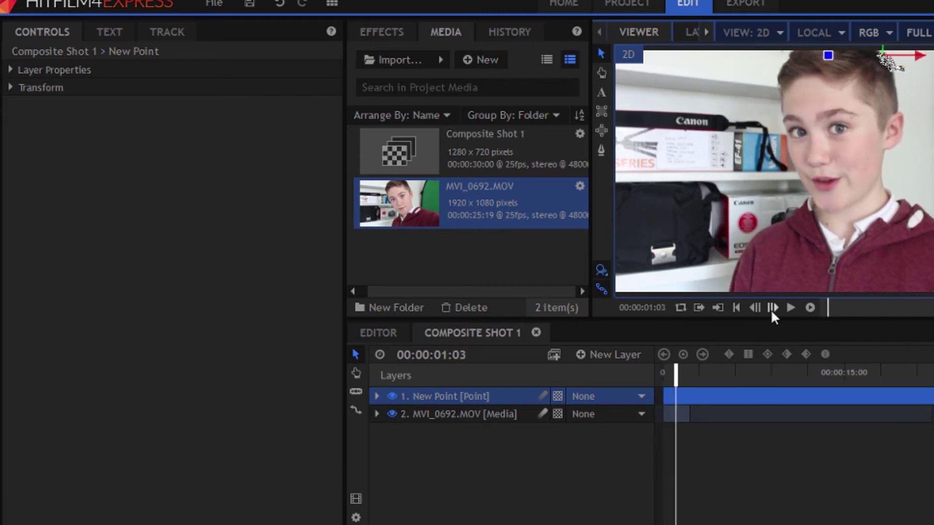
{"action": "left_click", "coordinate": [772, 309]}
{"action": "left_click", "coordinate": [772, 308]}
{"action": "left_click", "coordinate": [772, 308]}
{"action": "left_click", "coordinate": [772, 308]}
{"action": "left_click", "coordinate": [772, 308]}
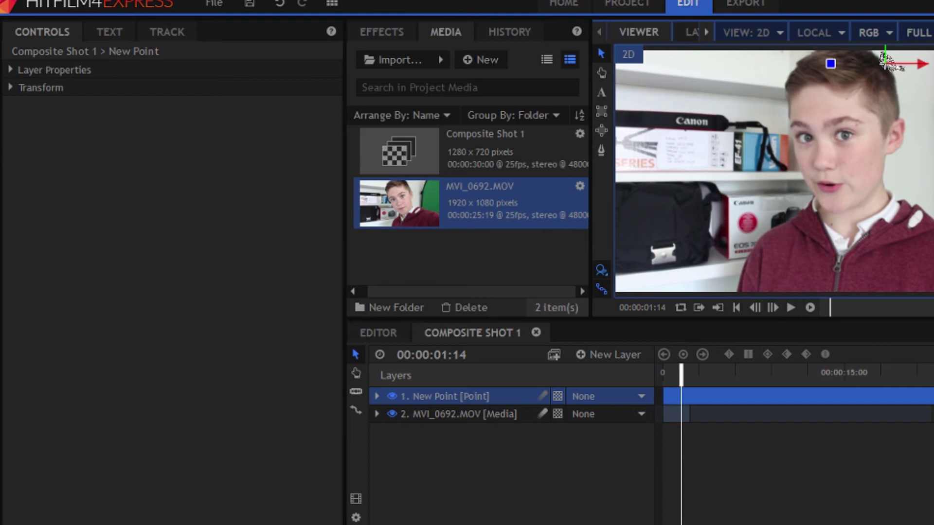
- Trim the New Point layer to the clip's length and return the playhead to the start
{"action": "left_click_drag", "start_coordinate": [926, 396], "coordinate": [687, 413]}
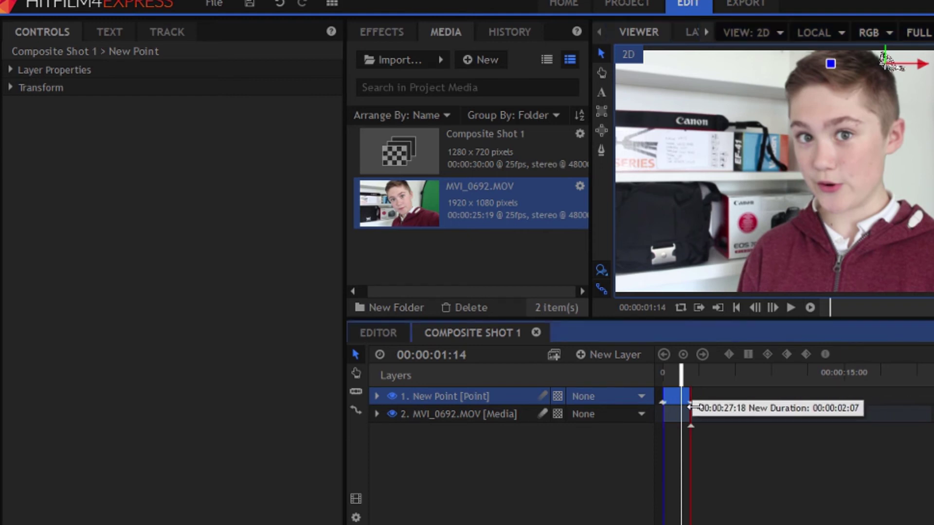
{"action": "left_click", "coordinate": [738, 310]}
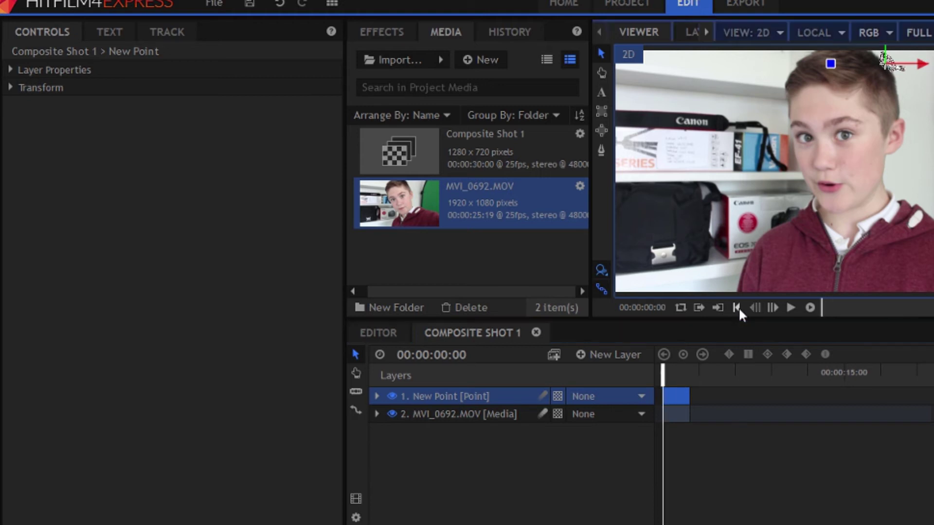
{"action": "left_click", "coordinate": [574, 462]}
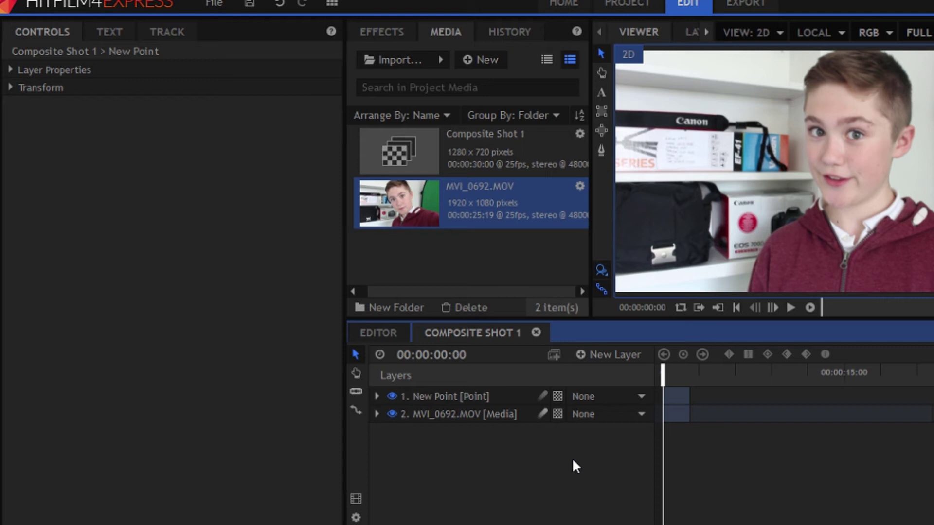
- Add a New Text layer to the composite and select it
{"action": "left_click", "coordinate": [614, 358]}
{"action": "left_click", "coordinate": [608, 398]}
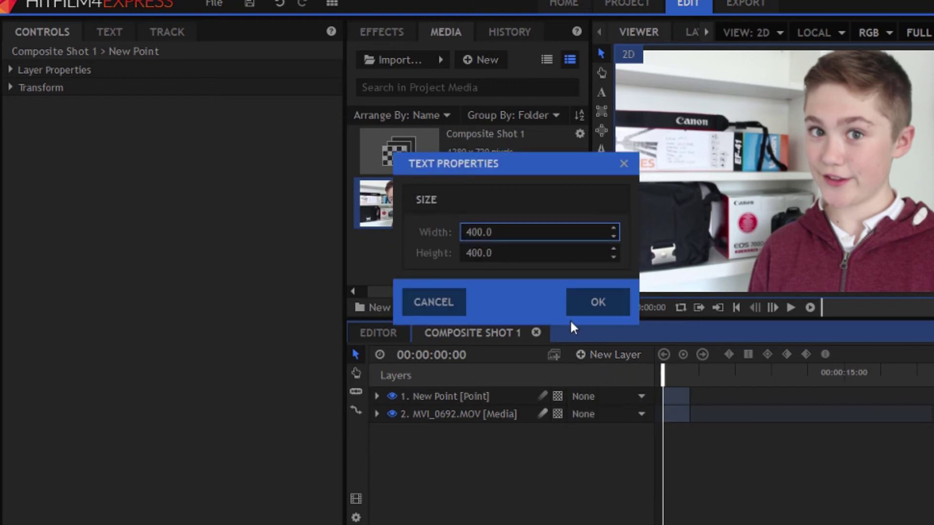
{"action": "left_click", "coordinate": [588, 307]}
{"action": "left_click", "coordinate": [850, 217]}
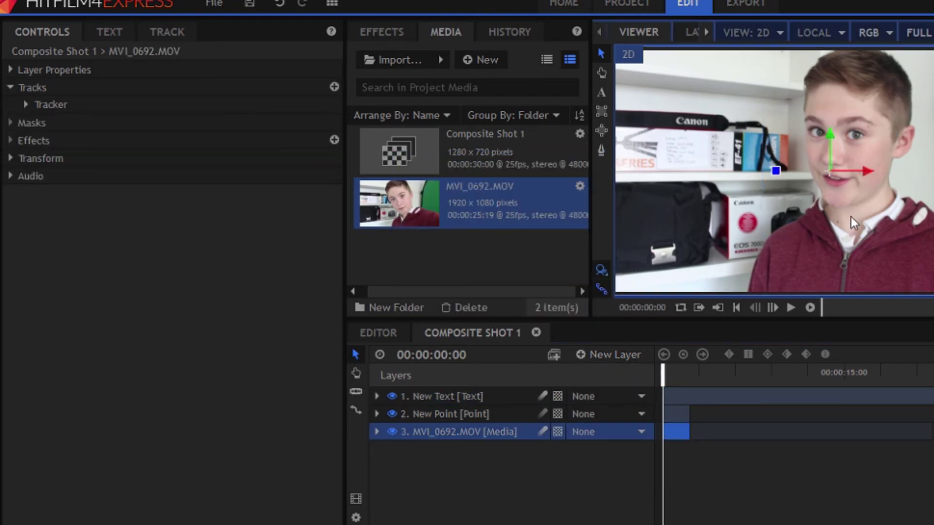
{"action": "left_click", "coordinate": [451, 395]}
{"action": "left_click", "coordinate": [811, 218]}
{"action": "left_click", "coordinate": [462, 395]}
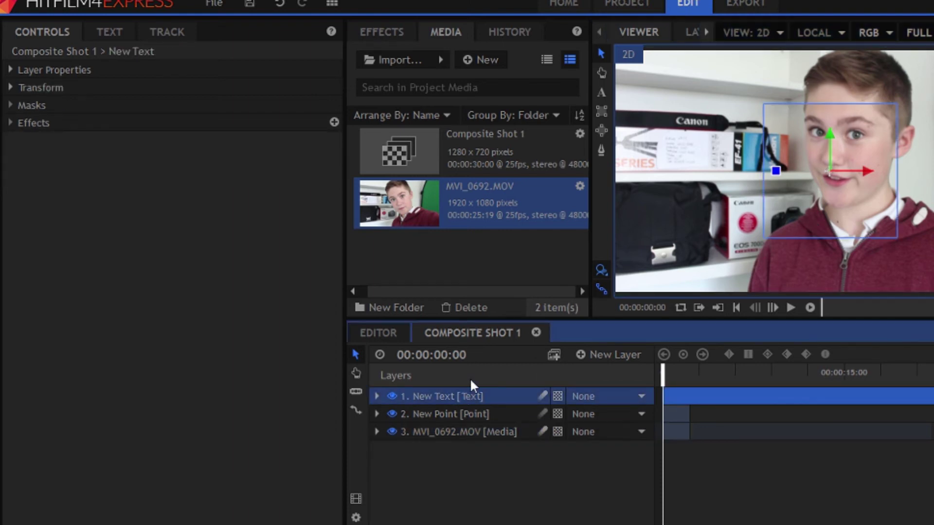
- Type 'subscribe' in the viewer, shrink the text box to fit, and select the word
{"action": "left_click", "coordinate": [605, 95]}
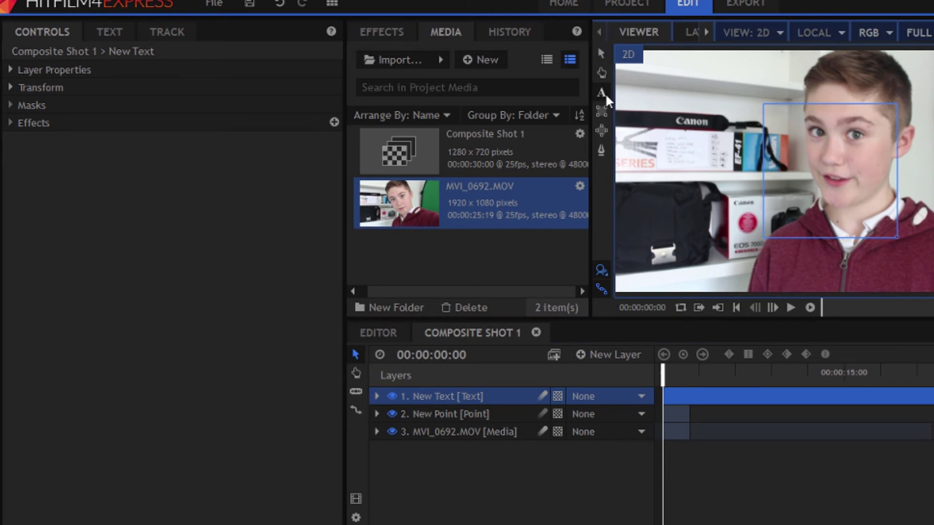
{"action": "type", "text": "subscribe"}
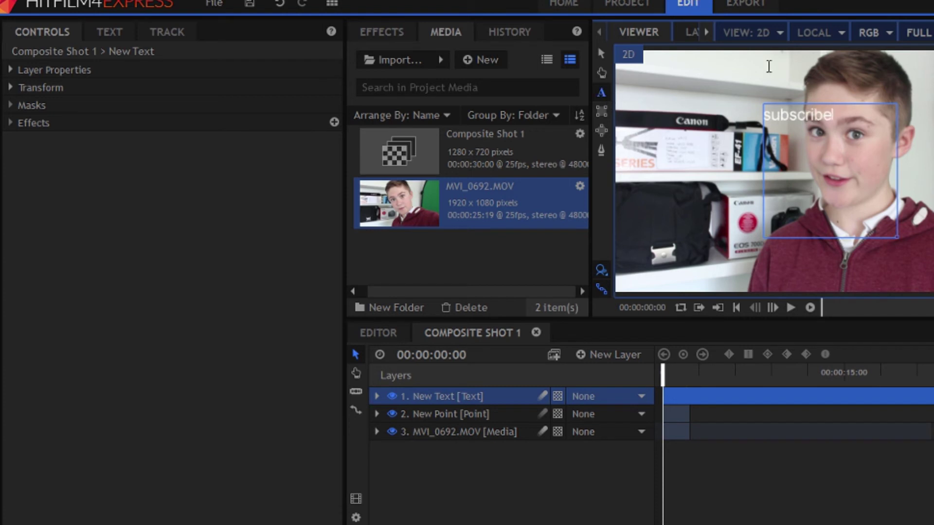
{"action": "left_click_drag", "start_coordinate": [897, 238], "coordinate": [875, 145]}
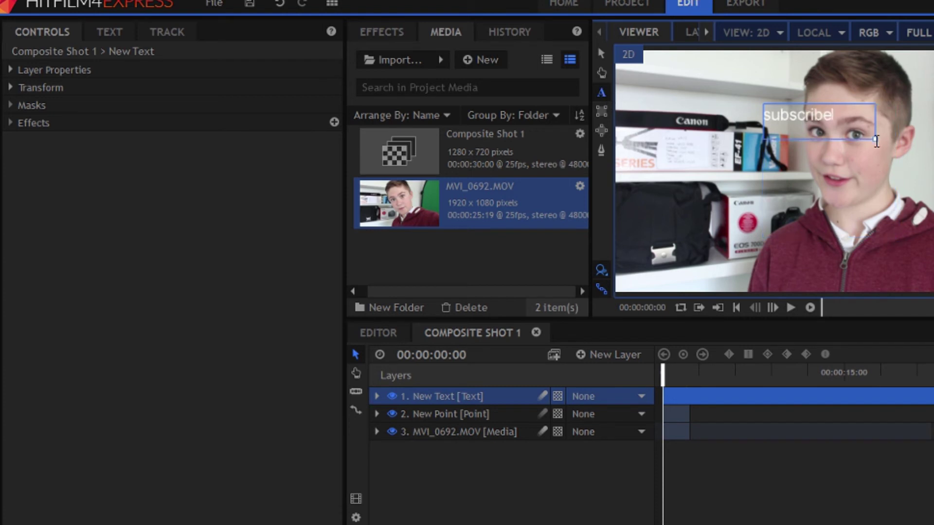
{"action": "left_click_drag", "start_coordinate": [849, 112], "coordinate": [739, 113]}
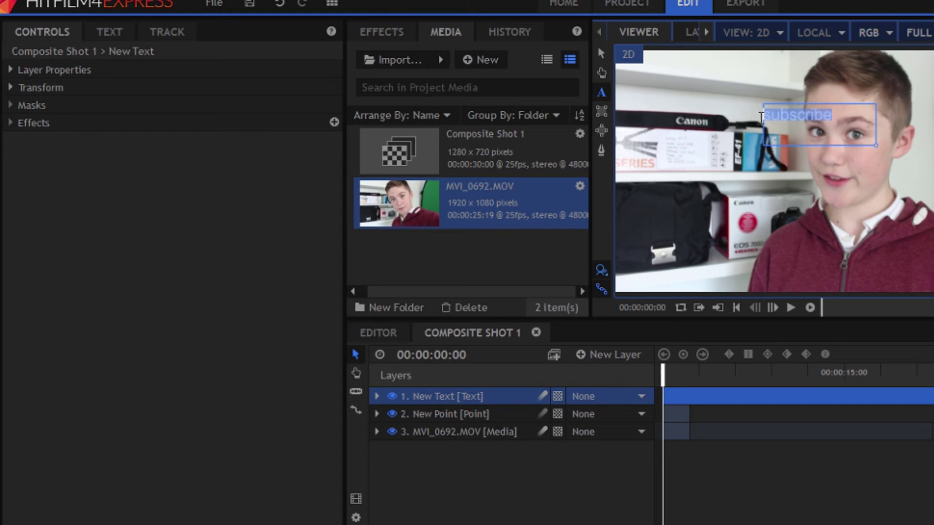
- Change the subscribe text colour to a dark blue
{"action": "left_click", "coordinate": [123, 37]}
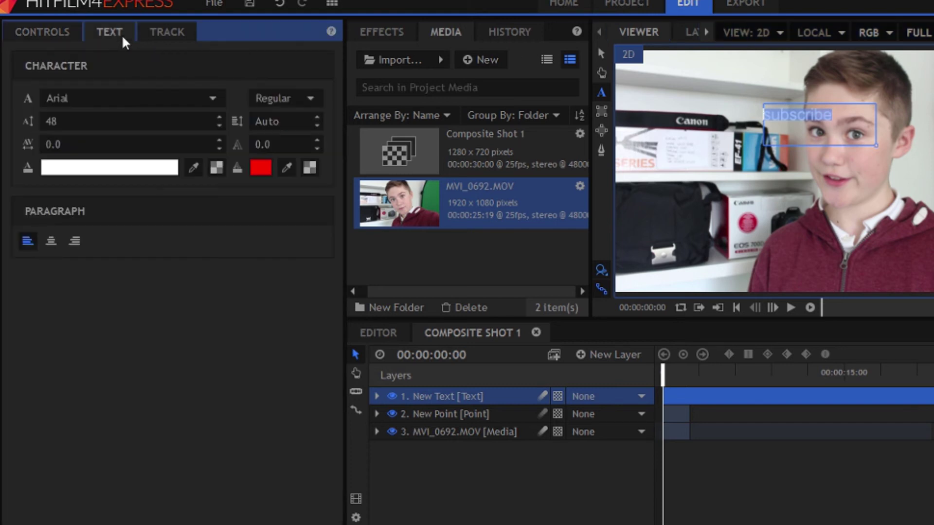
{"action": "left_click", "coordinate": [150, 171]}
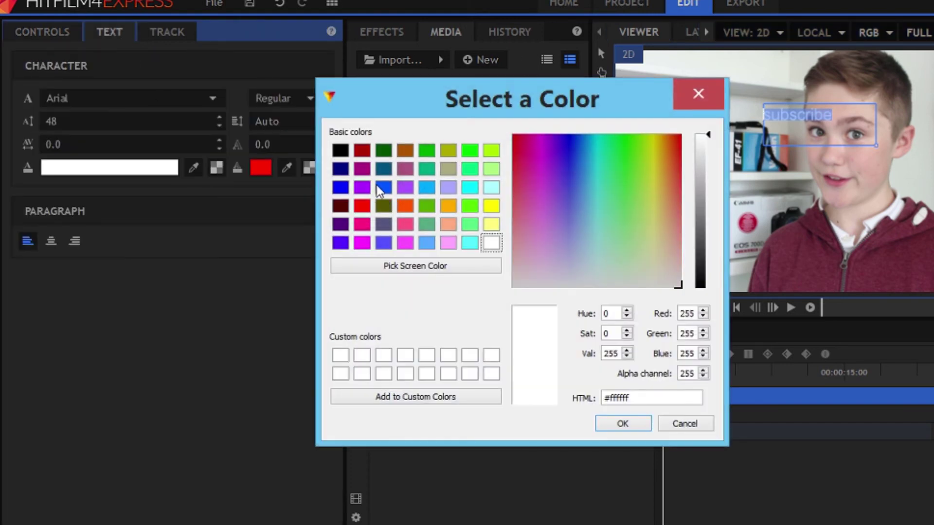
{"action": "left_click", "coordinate": [424, 190]}
{"action": "left_click_drag", "start_coordinate": [700, 181], "coordinate": [702, 201]}
{"action": "left_click", "coordinate": [622, 423]}
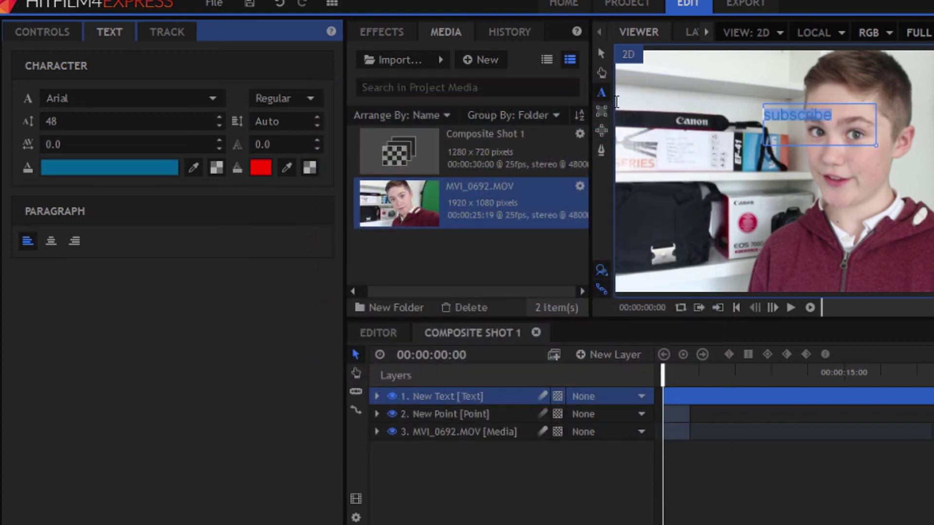
- Move the subscribe text up to the top right, above the head, and reselect the text layer
{"action": "left_click", "coordinate": [600, 53]}
{"action": "left_click_drag", "start_coordinate": [833, 179], "coordinate": [922, 136]}
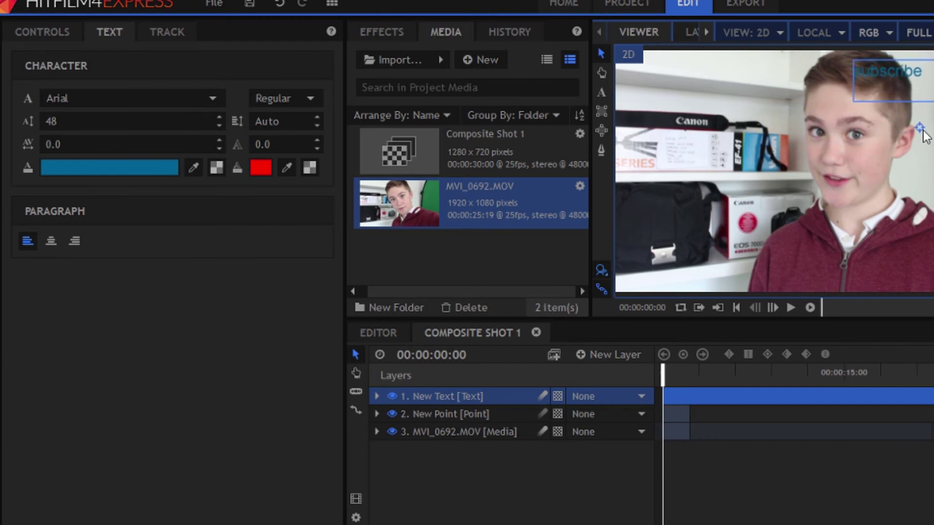
{"action": "left_click", "coordinate": [909, 80]}
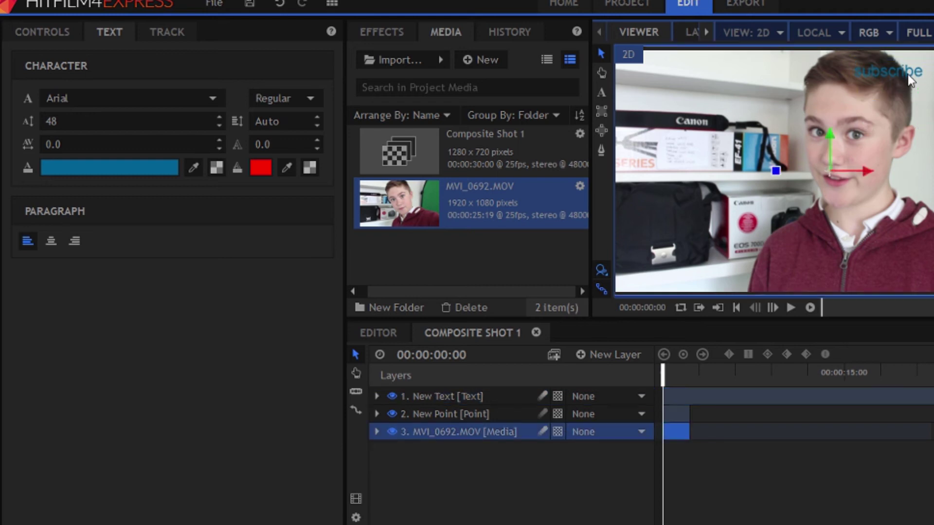
{"action": "left_click", "coordinate": [477, 396]}
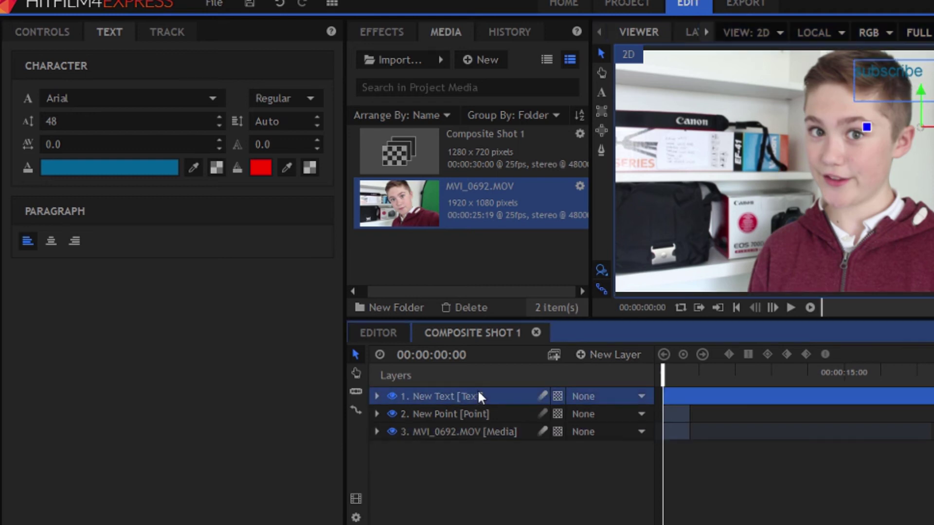
- Set the subscribe text's font style to Arial Bold
{"action": "left_click", "coordinate": [601, 93]}
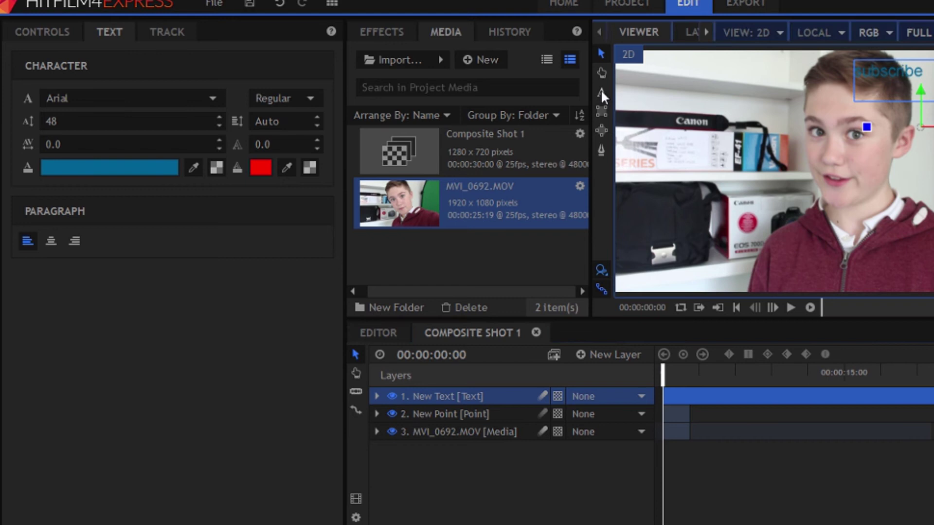
{"action": "left_click", "coordinate": [284, 98]}
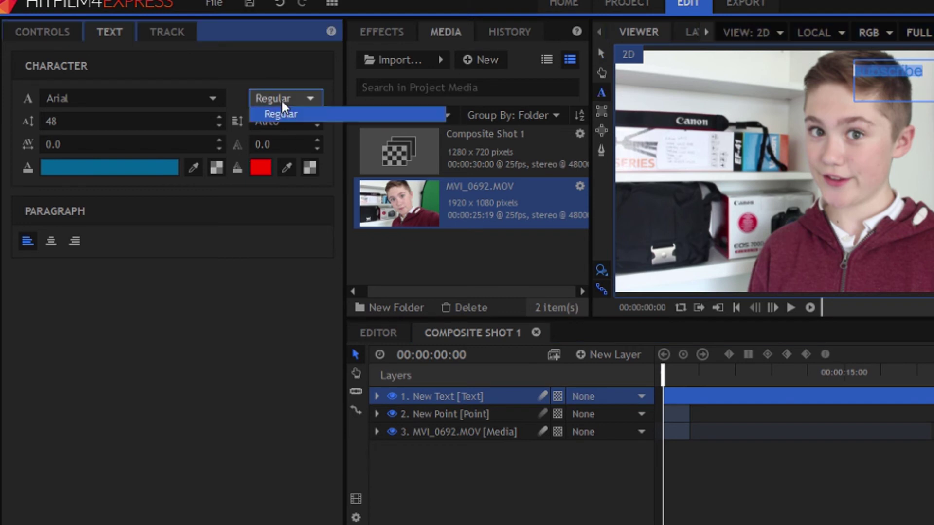
{"action": "left_click", "coordinate": [291, 117]}
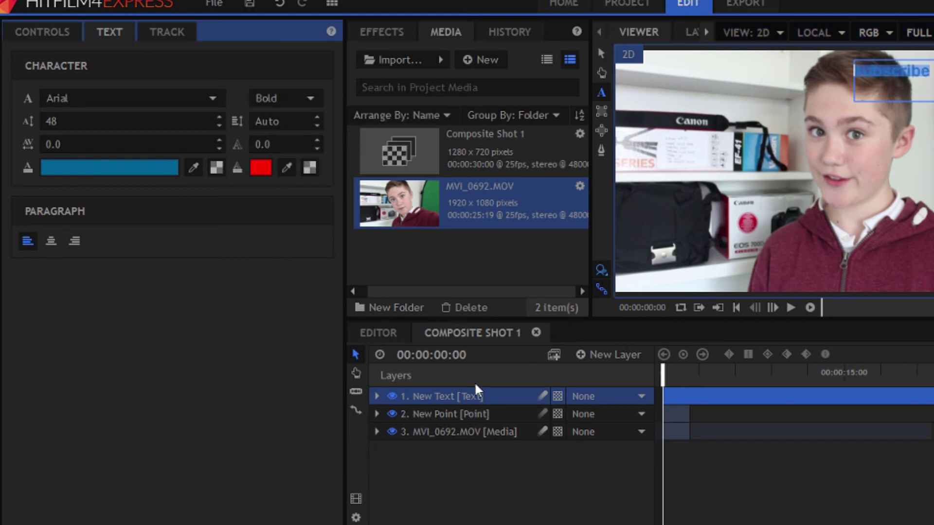
{"action": "left_click", "coordinate": [506, 467]}
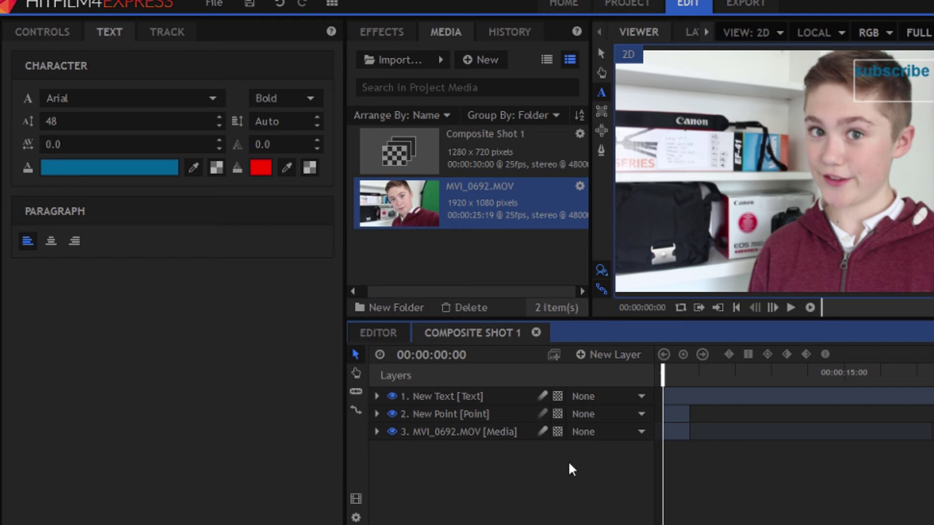
- Set the New Text layer's Parent to '2. New Point'
{"action": "left_click", "coordinate": [473, 403]}
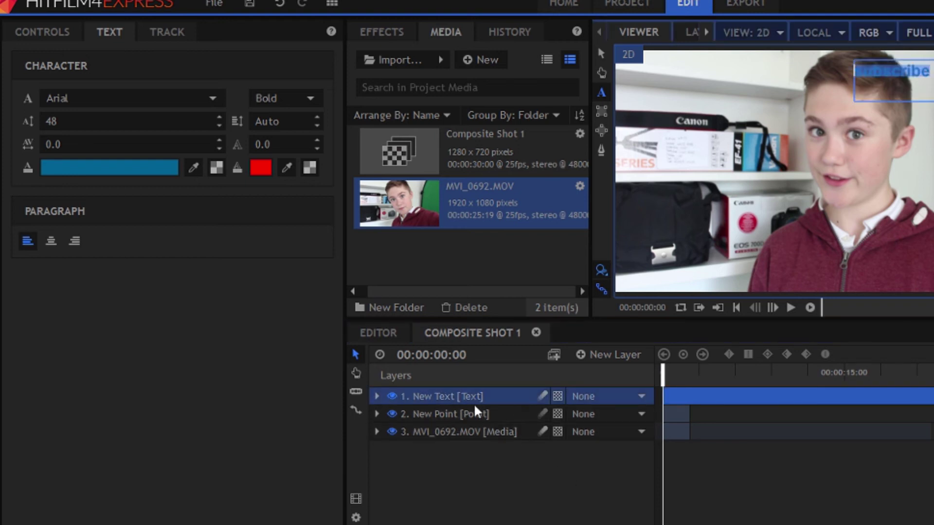
{"action": "left_click", "coordinate": [601, 396]}
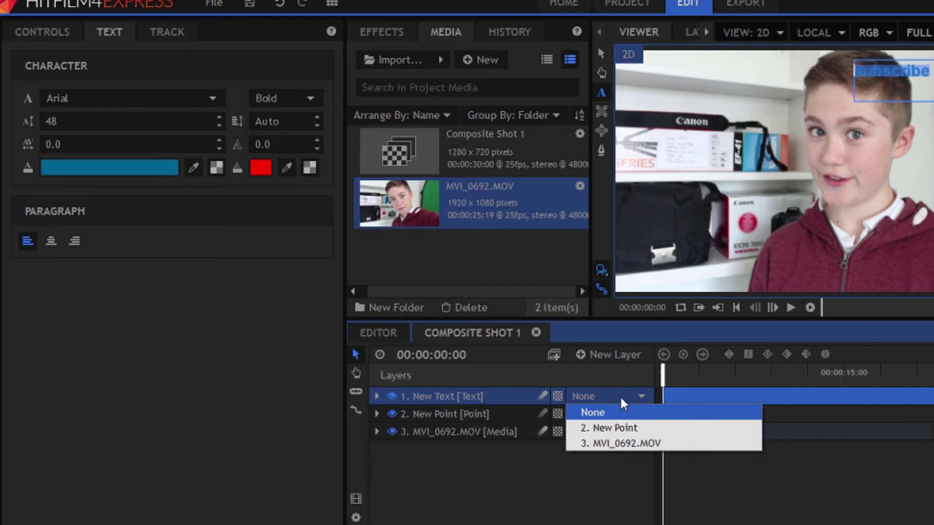
{"action": "left_click", "coordinate": [613, 426]}
{"action": "left_click", "coordinate": [235, 416]}
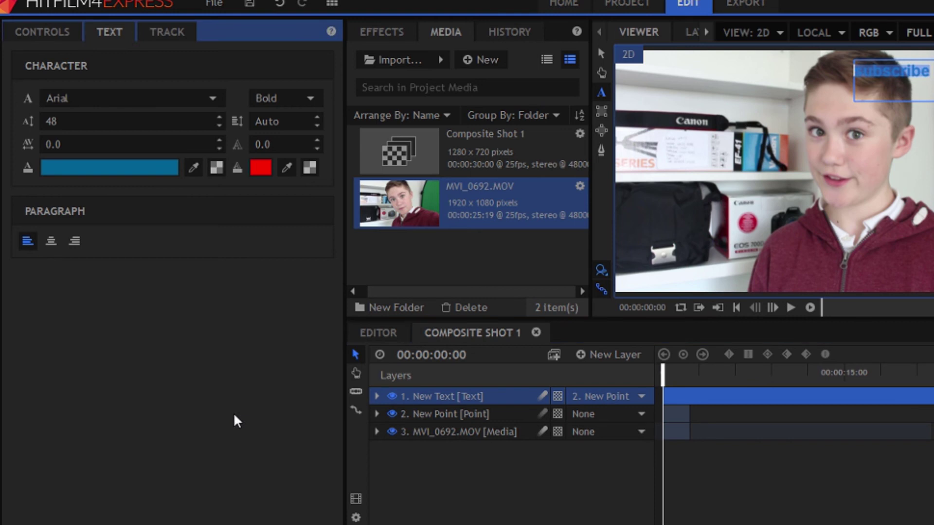
{"action": "left_click", "coordinate": [719, 488]}
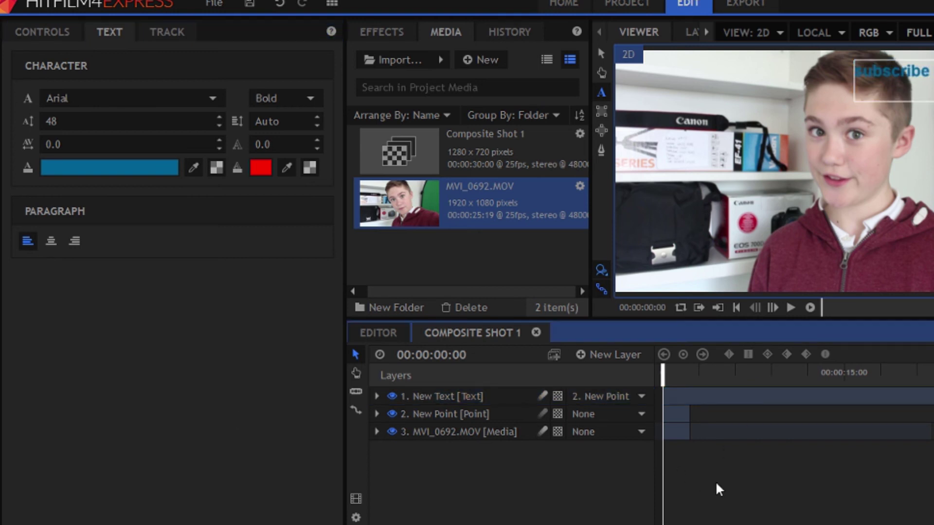
{"action": "left_click", "coordinate": [772, 307]}
{"action": "left_click", "coordinate": [773, 307]}
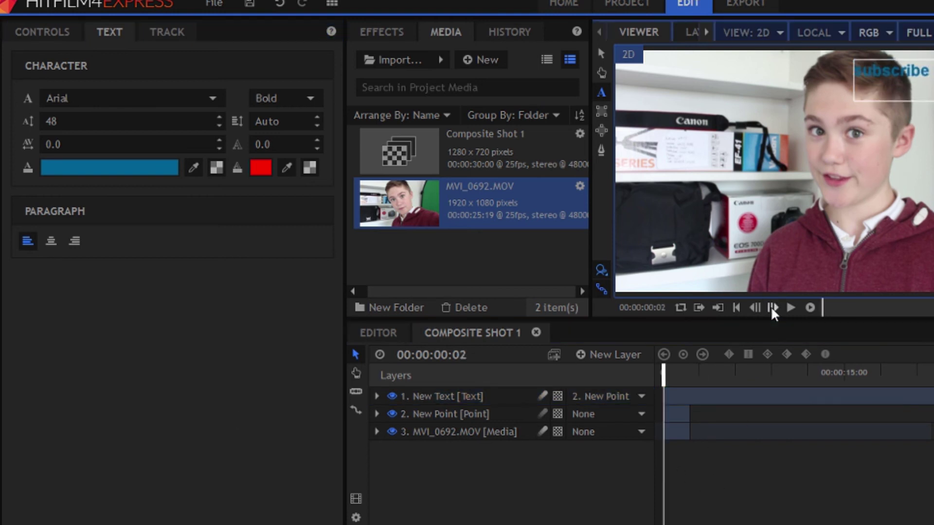
{"action": "left_click", "coordinate": [773, 307]}
{"action": "left_click", "coordinate": [772, 307]}
{"action": "left_click", "coordinate": [772, 307]}
{"action": "left_click", "coordinate": [773, 307]}
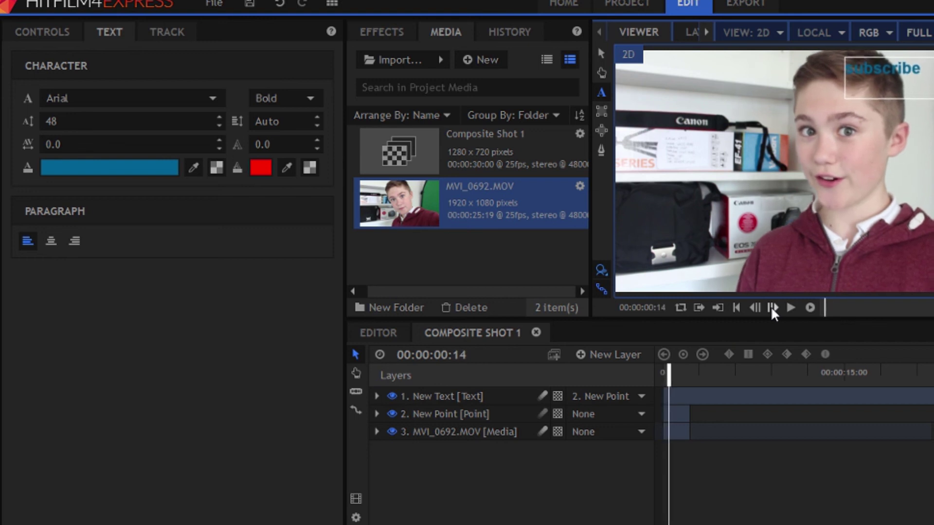
{"action": "left_click", "coordinate": [773, 307]}
{"action": "left_click", "coordinate": [773, 307]}
{"action": "left_click", "coordinate": [772, 308]}
{"action": "left_click", "coordinate": [773, 308]}
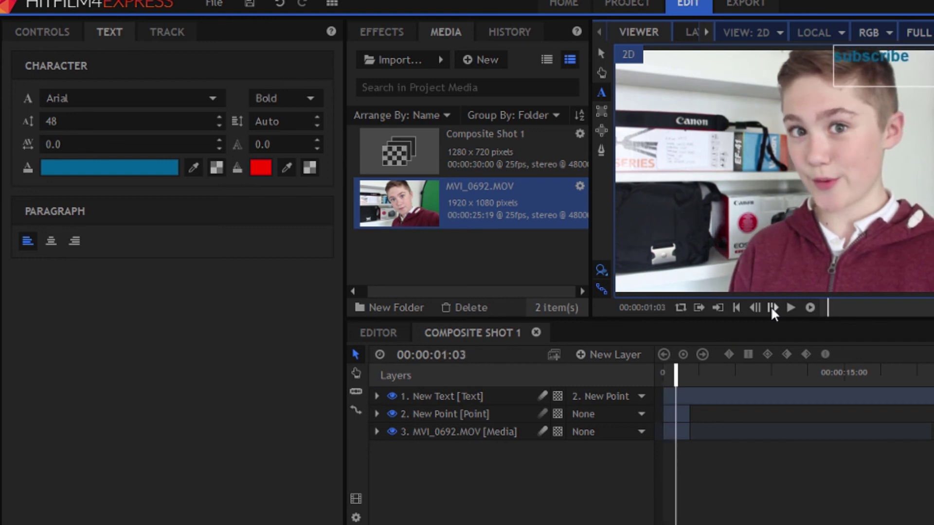
{"action": "left_click", "coordinate": [772, 307]}
{"action": "left_click", "coordinate": [772, 307]}
{"action": "left_click", "coordinate": [772, 307]}
{"action": "left_click", "coordinate": [772, 307]}
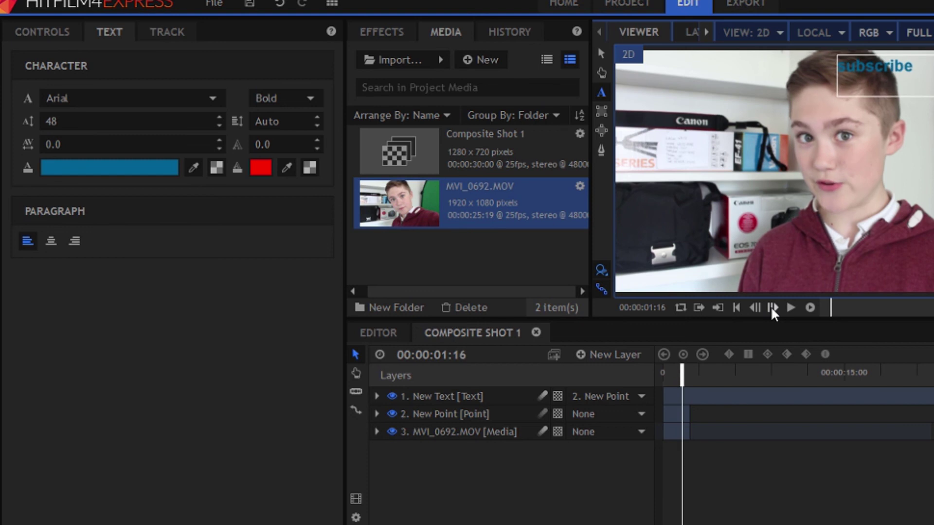
{"action": "left_click", "coordinate": [773, 307]}
{"action": "left_click", "coordinate": [736, 307]}
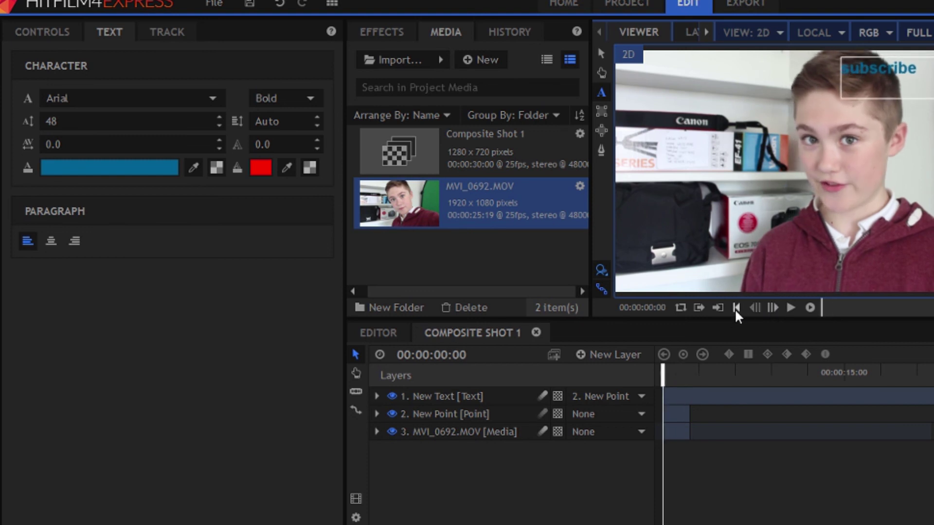
{"action": "left_click", "coordinate": [807, 309]}
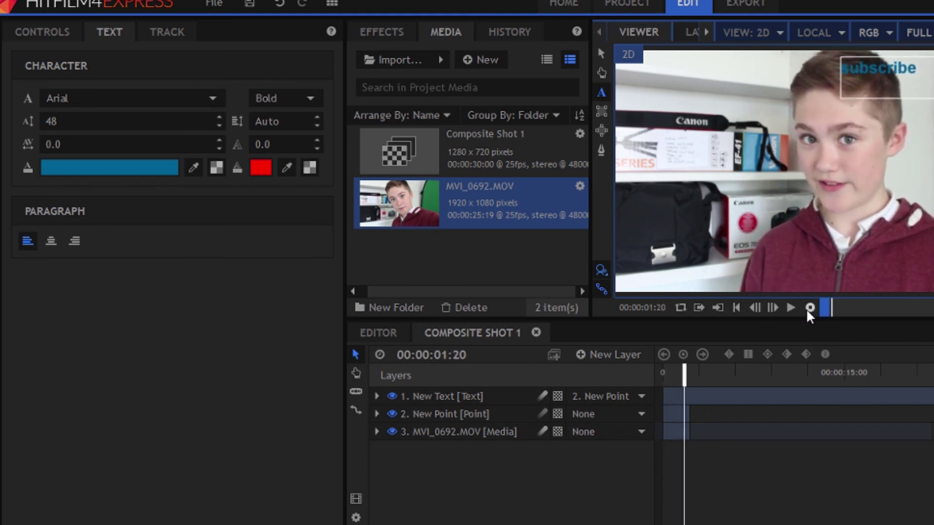
{"action": "left_click", "coordinate": [735, 308]}
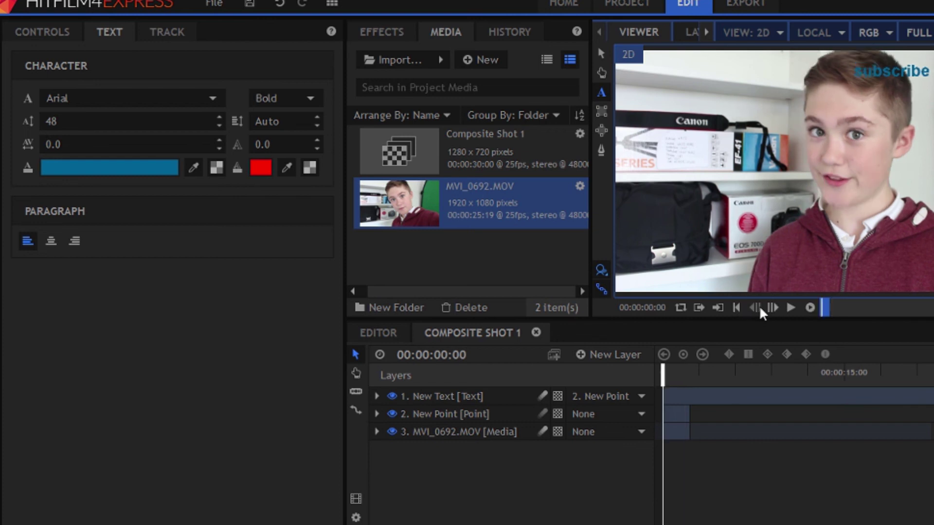
{"action": "left_click", "coordinate": [791, 308]}
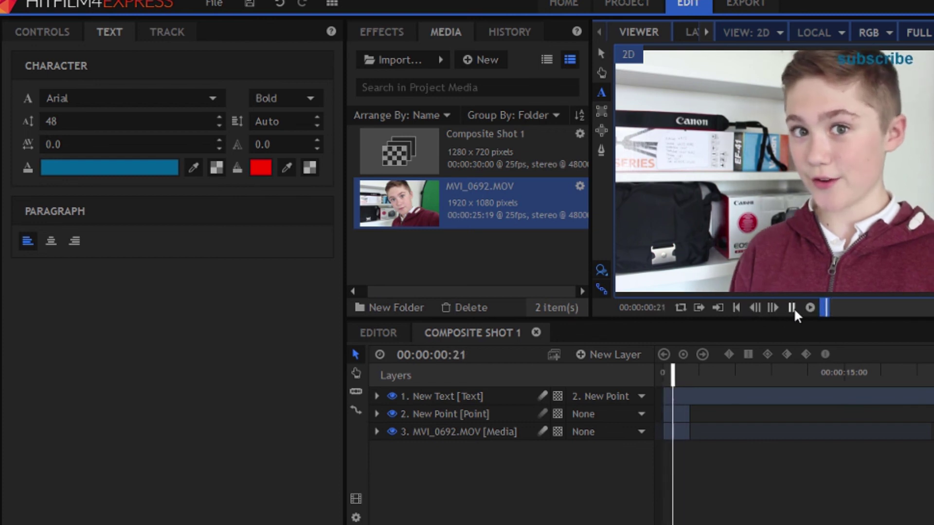
{"action": "left_click", "coordinate": [791, 308]}
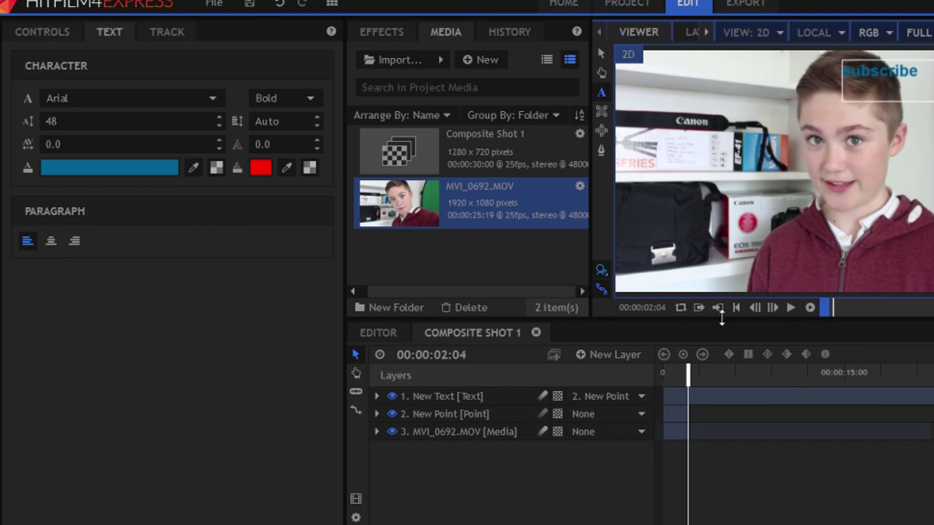
{"action": "left_click", "coordinate": [736, 307]}
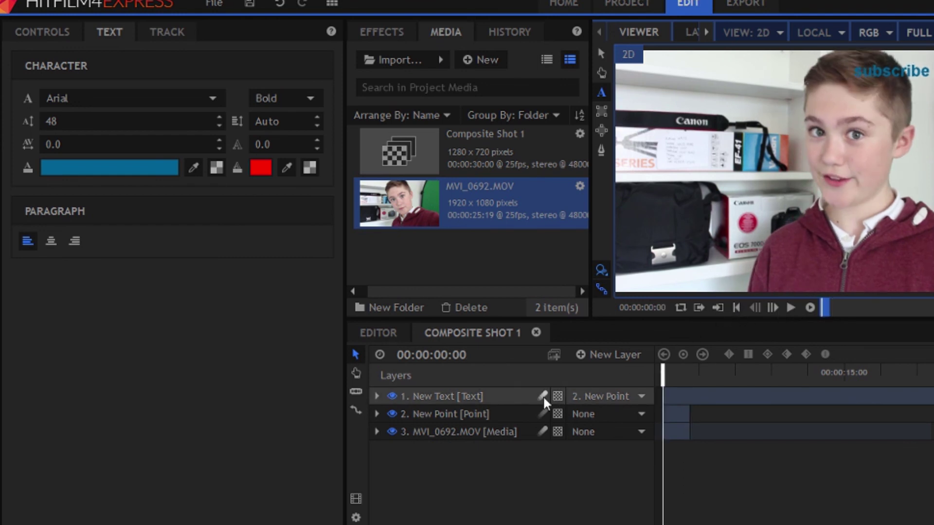
{"action": "left_click", "coordinate": [808, 308]}
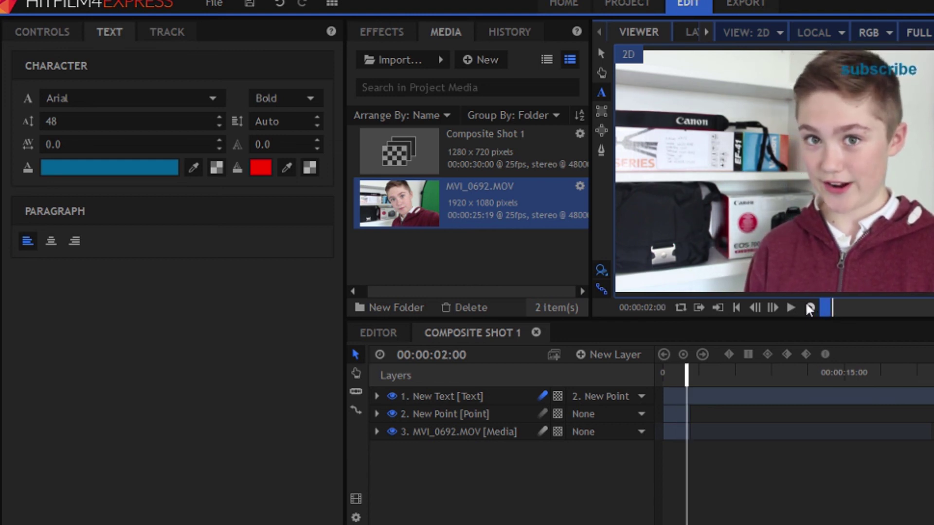
{"action": "left_click", "coordinate": [737, 308]}
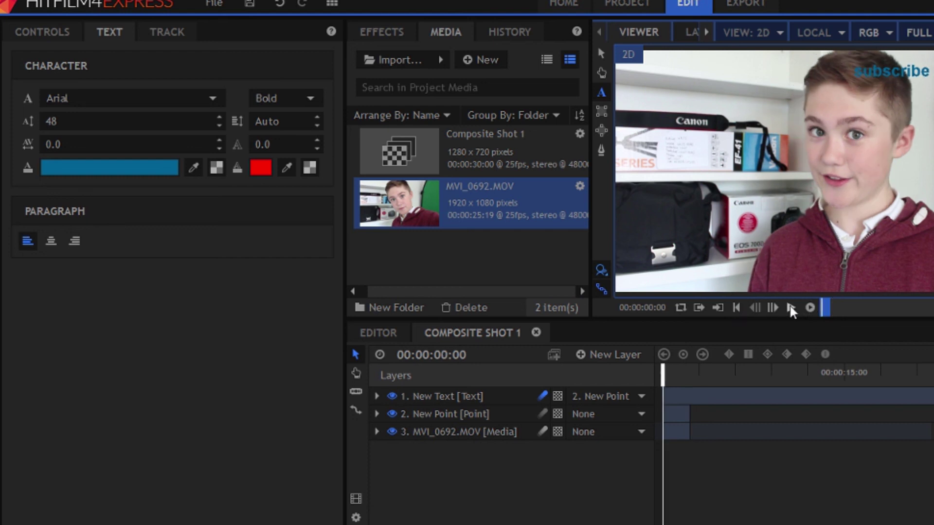
{"action": "left_click", "coordinate": [790, 306]}
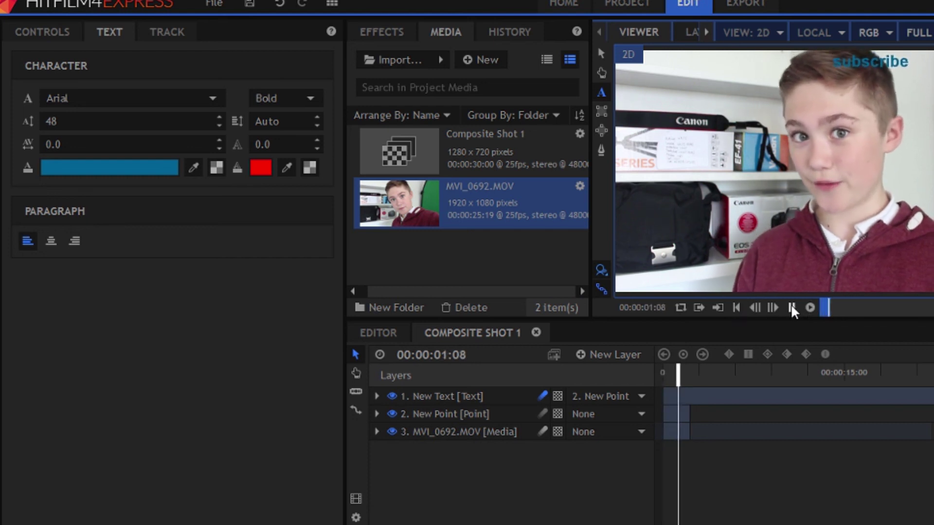
{"action": "left_click", "coordinate": [791, 307]}
{"action": "left_click", "coordinate": [736, 307]}
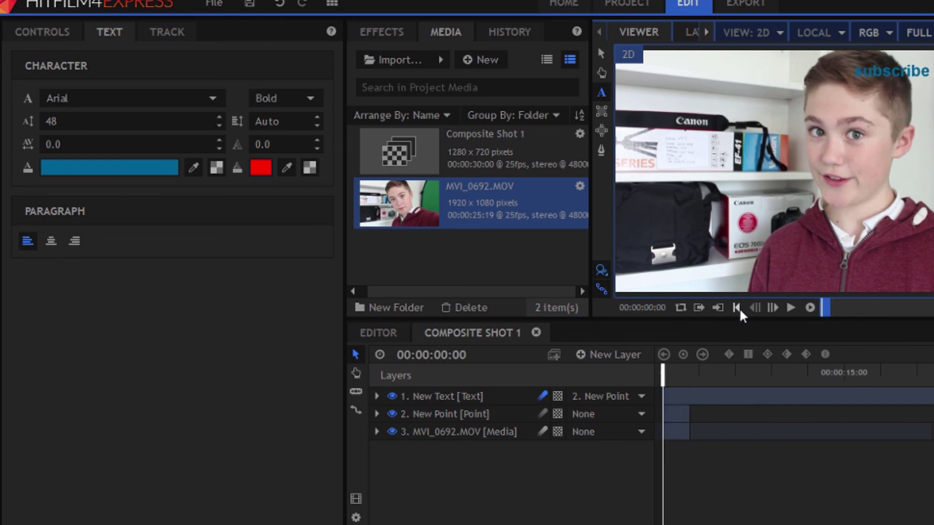